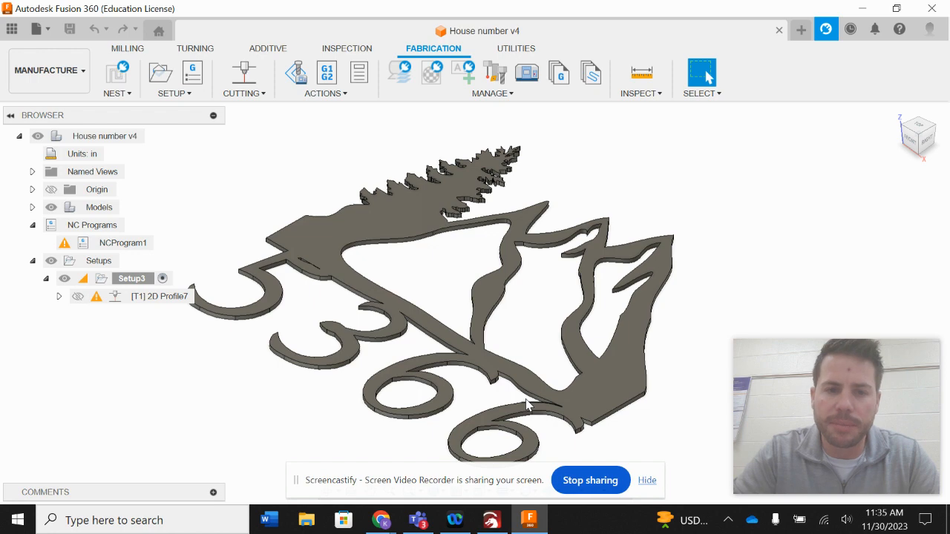
scroll(308, 440, up, 3)
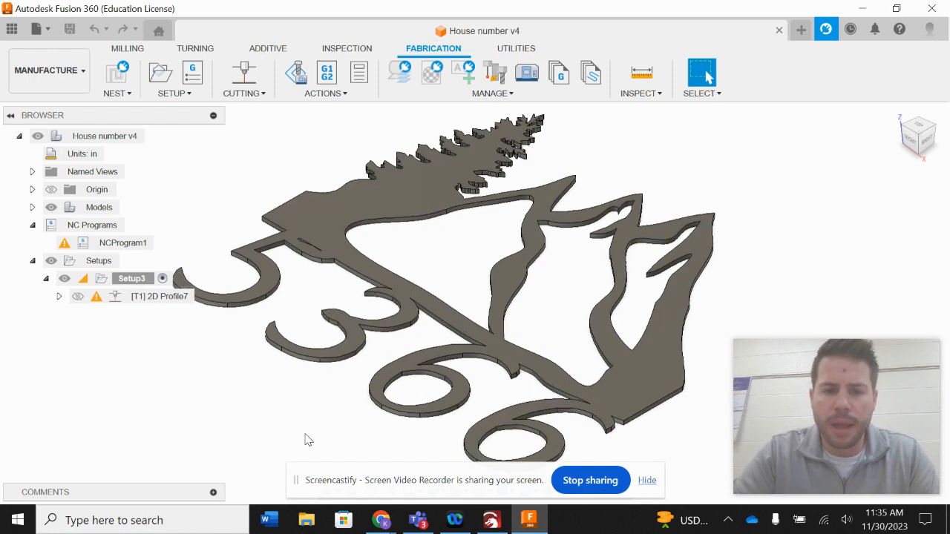
scroll(308, 440, down, 4)
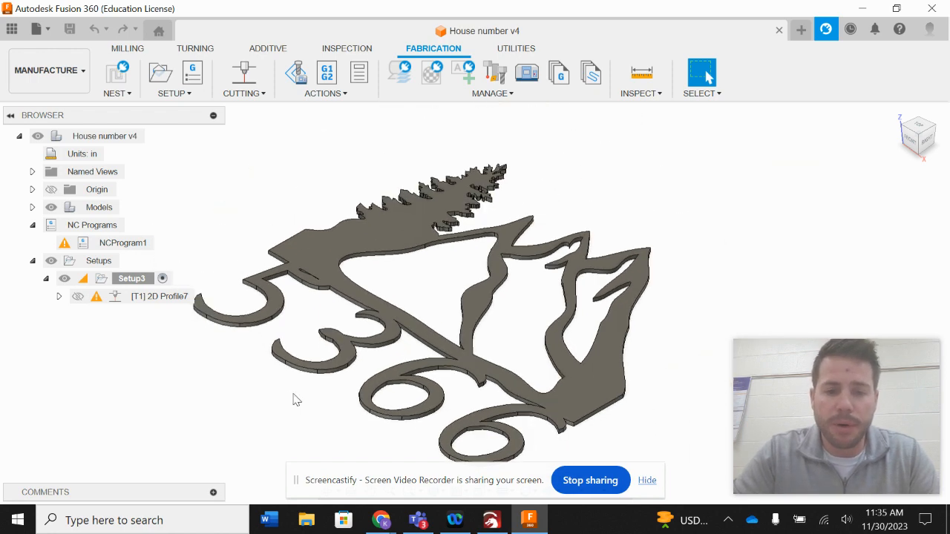
scroll(246, 406, down, 2)
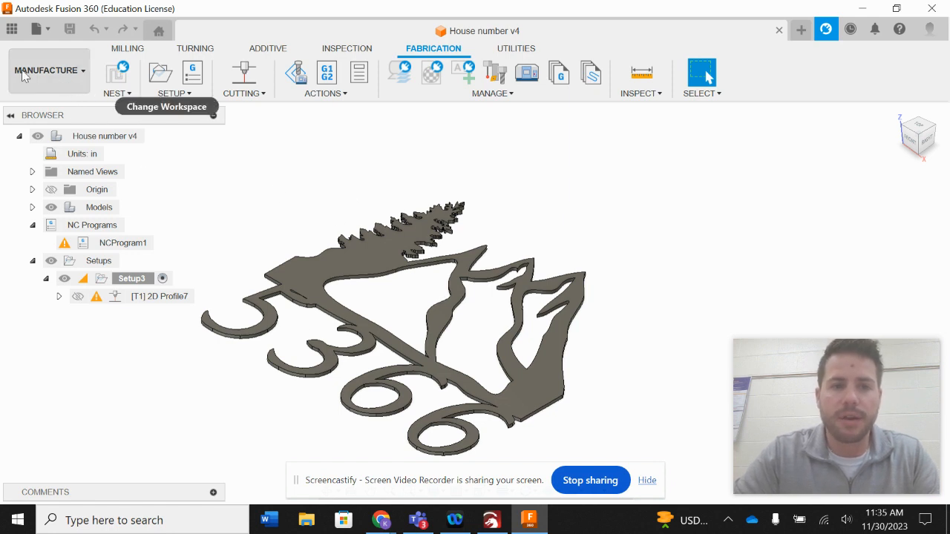
Switch to the Design workspace and back to the Manufacture workspace.
click(46, 71)
click(42, 105)
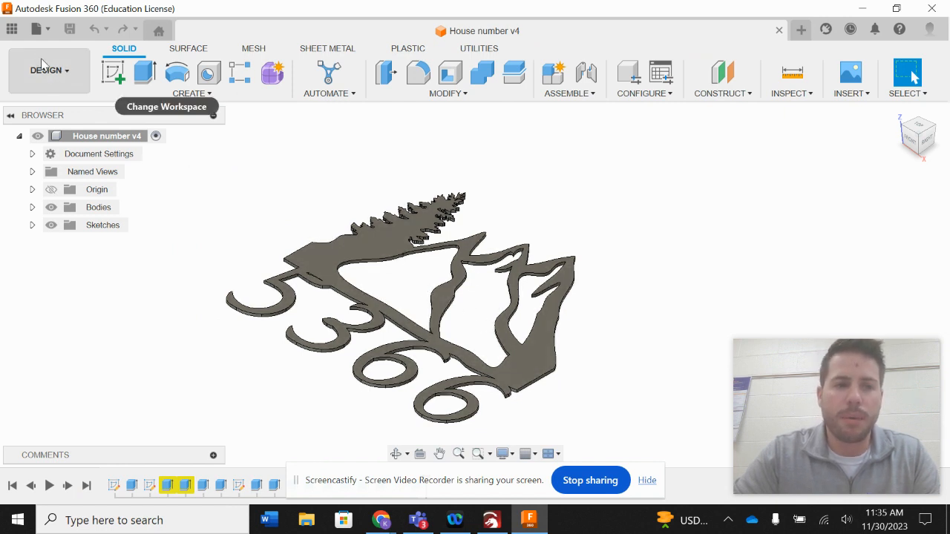
click(54, 78)
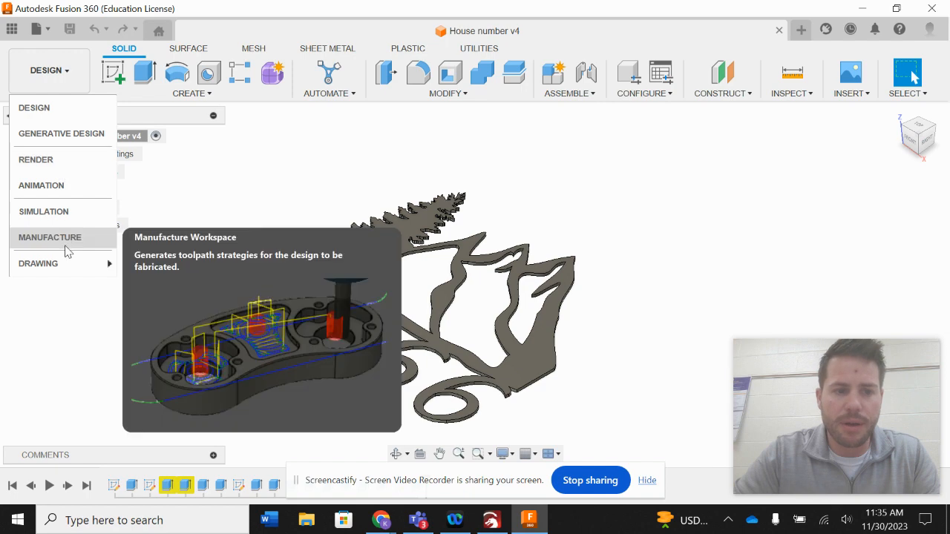
click(64, 239)
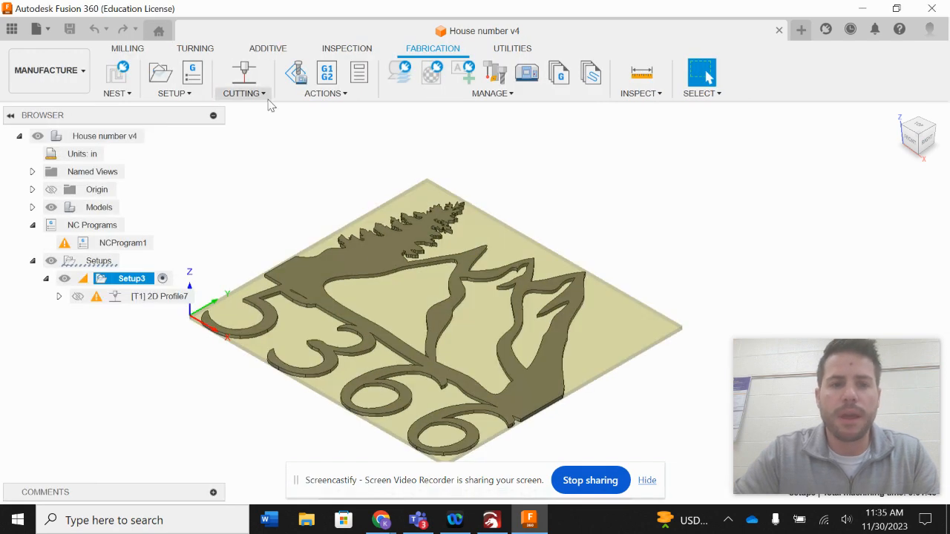
Delete the existing Setup3 and the NCProgram1 program from the browser.
click(310, 195)
right_click(141, 280)
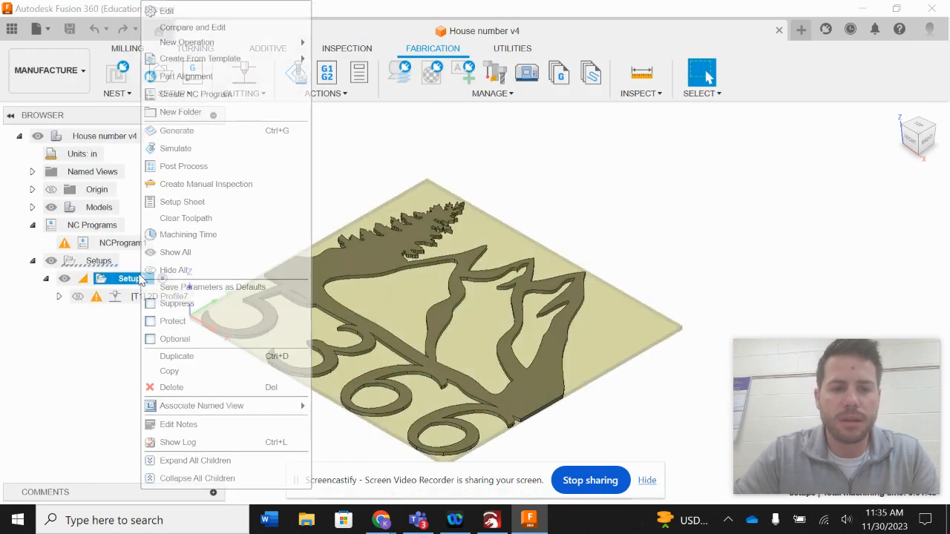
click(168, 384)
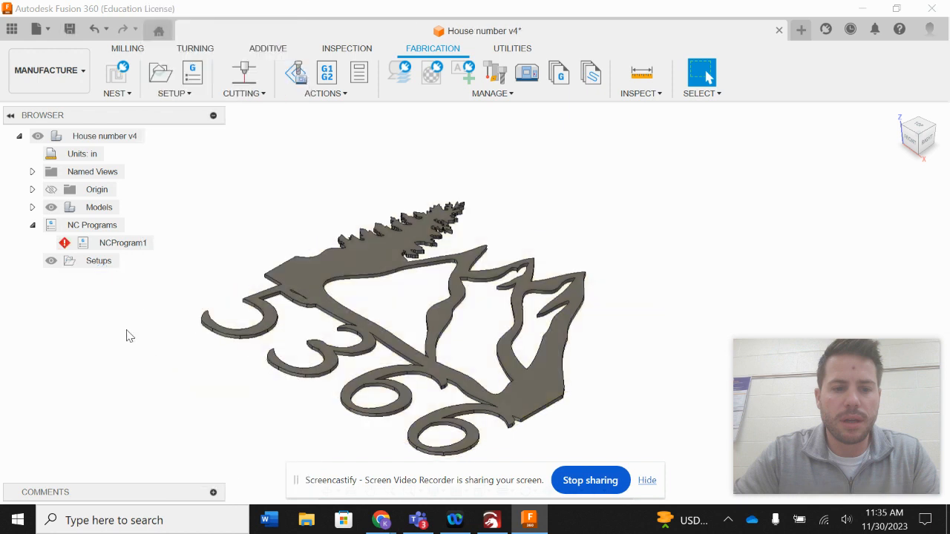
right_click(112, 251)
click(141, 398)
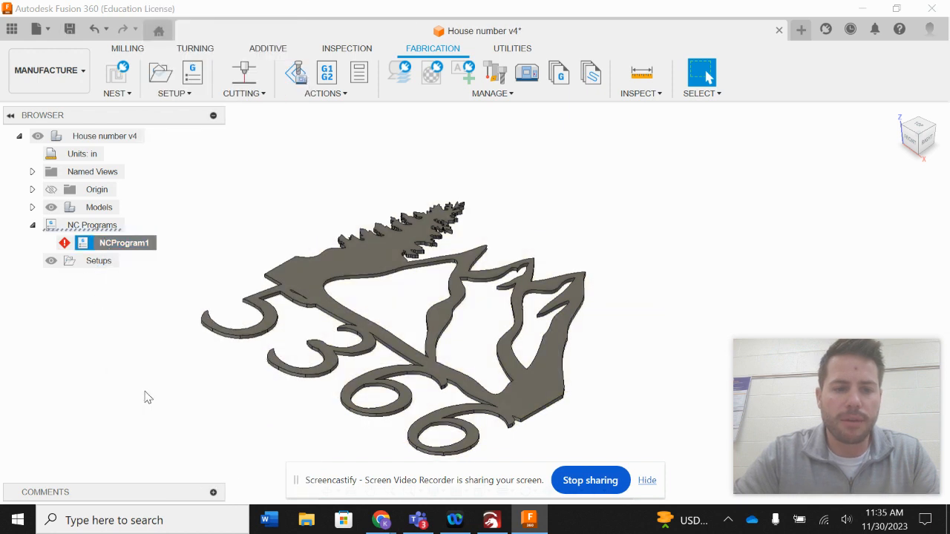
Create a new setup and set its origin to the stock box corner point at the sign's outer corner.
click(172, 94)
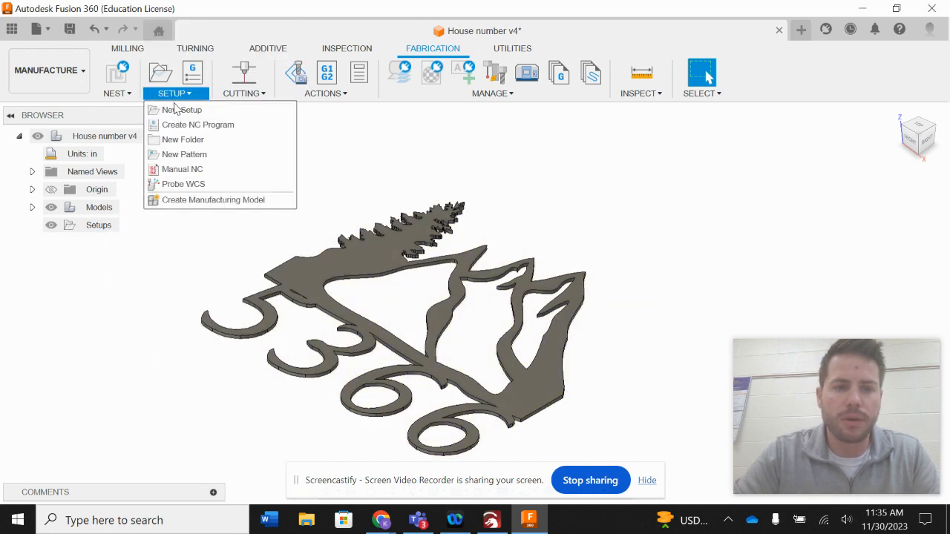
click(178, 109)
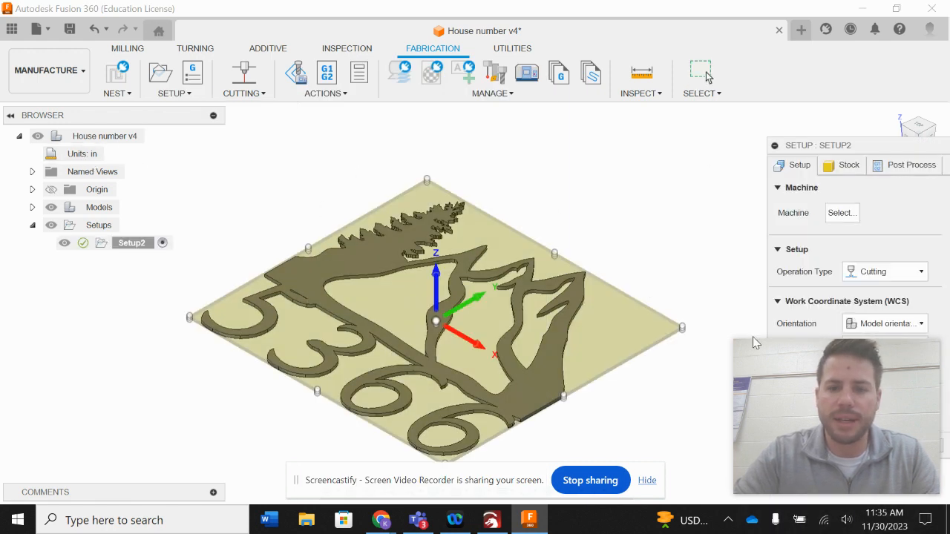
mouse_move(869, 373)
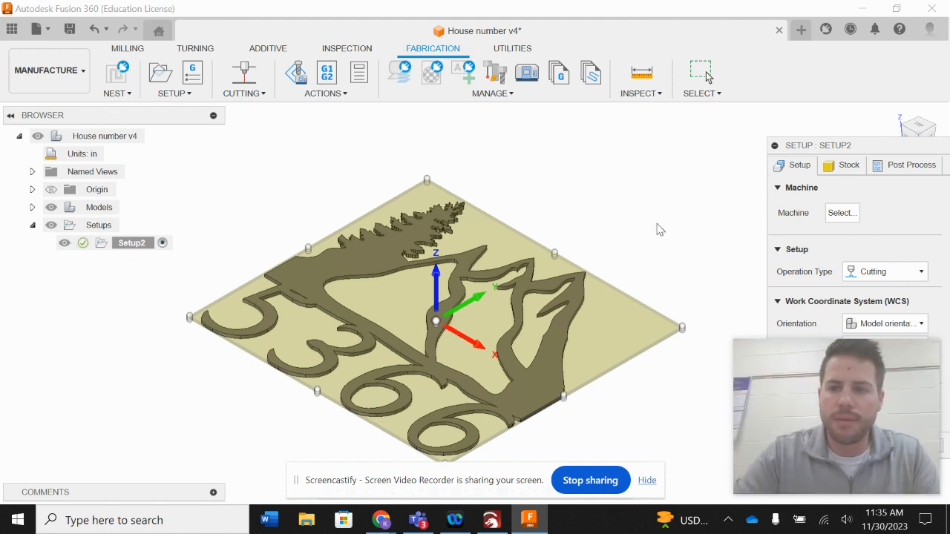
scroll(594, 247, up, 3)
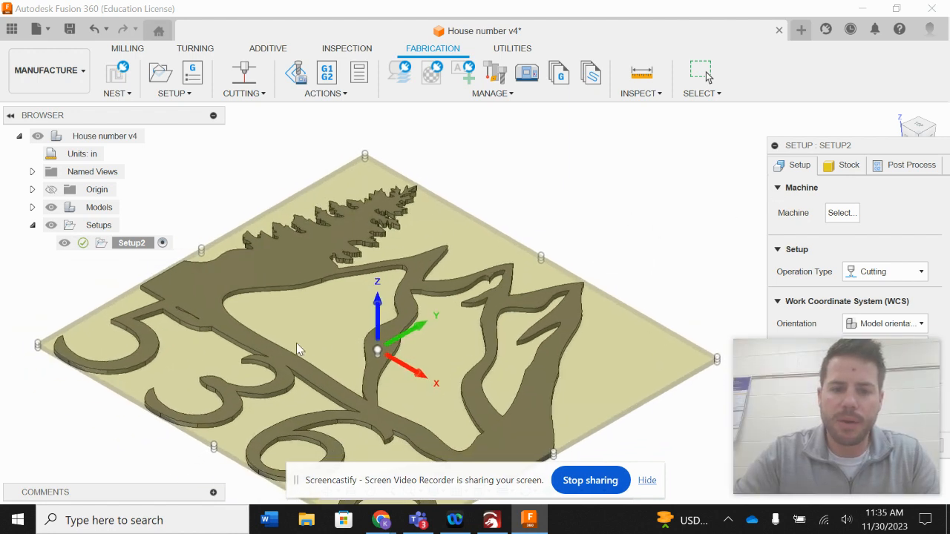
scroll(297, 349, down, 3)
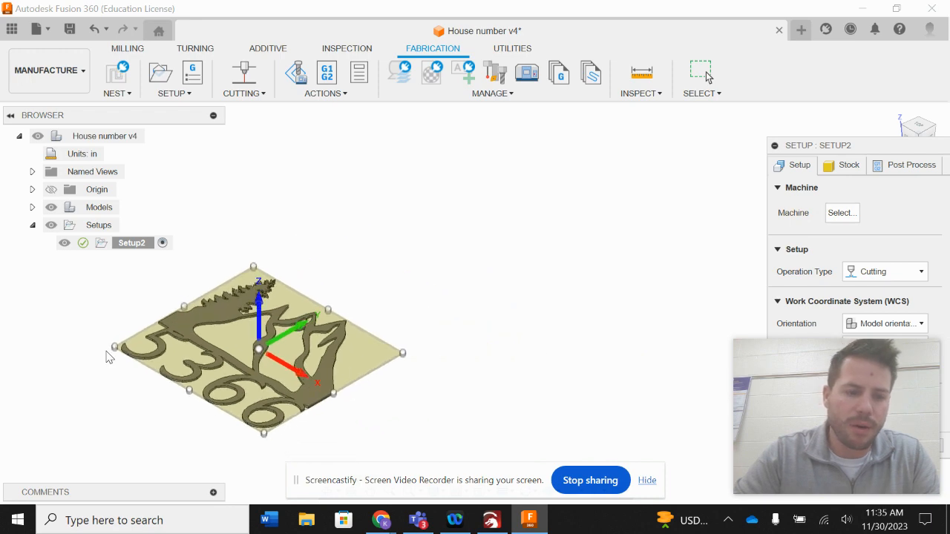
scroll(109, 357, up, 5)
scroll(109, 357, up, 2)
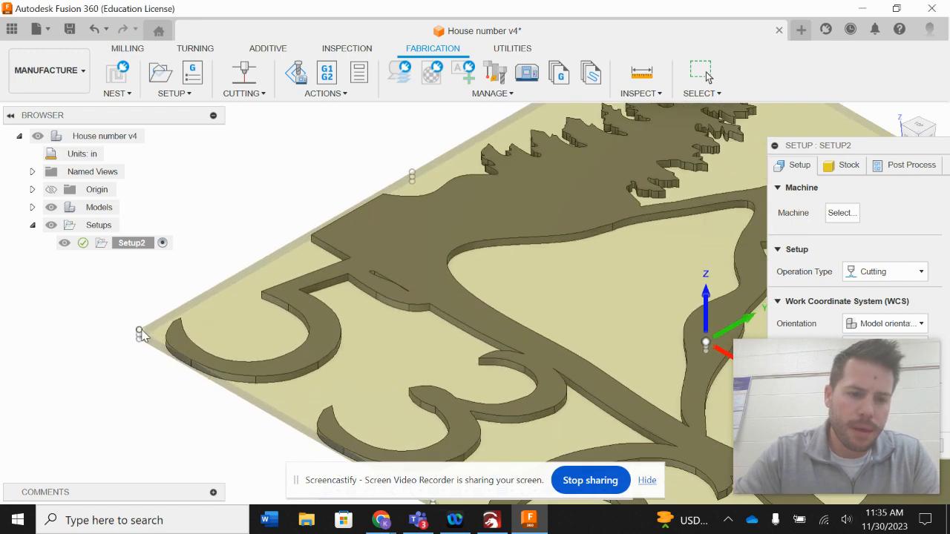
click(141, 333)
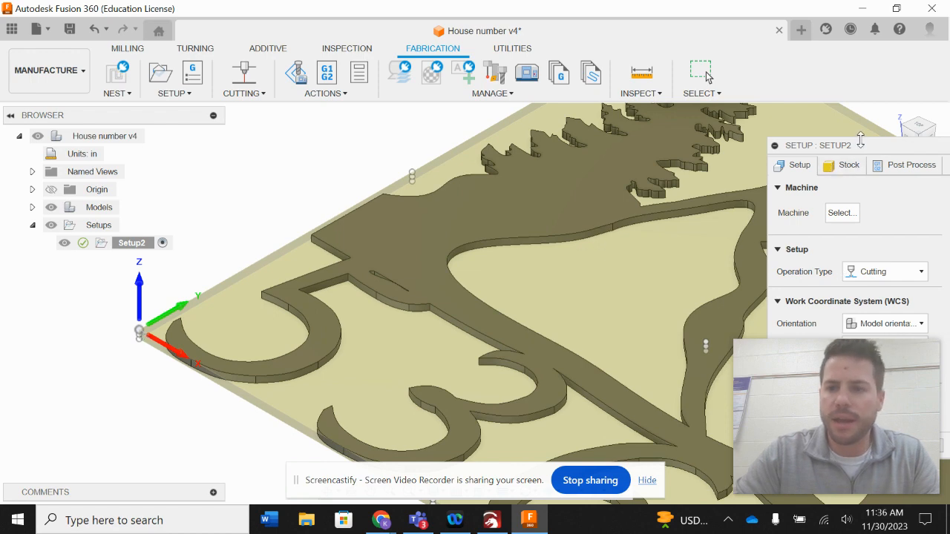
Select the sign body as the setup's model and set the operation type to Cutting.
drag(860, 142, 835, 56)
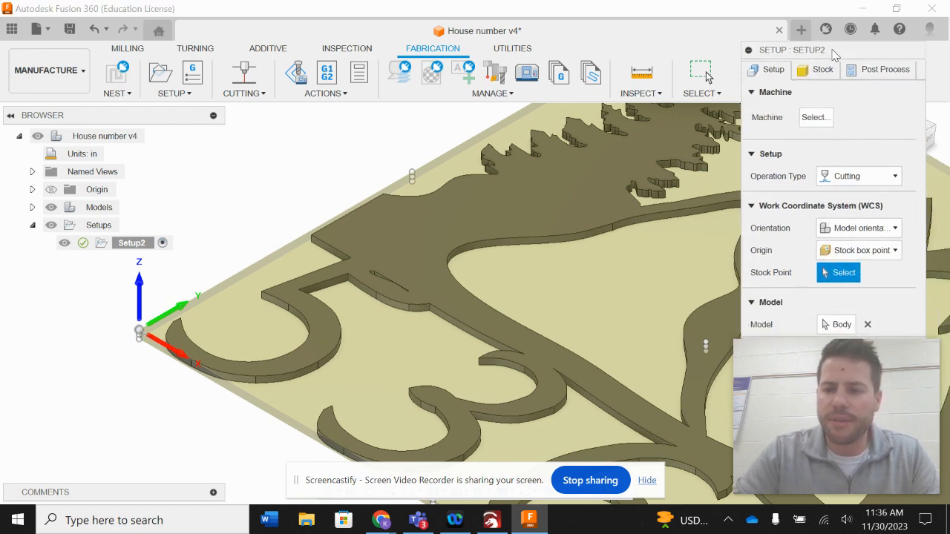
scroll(624, 241, down, 3)
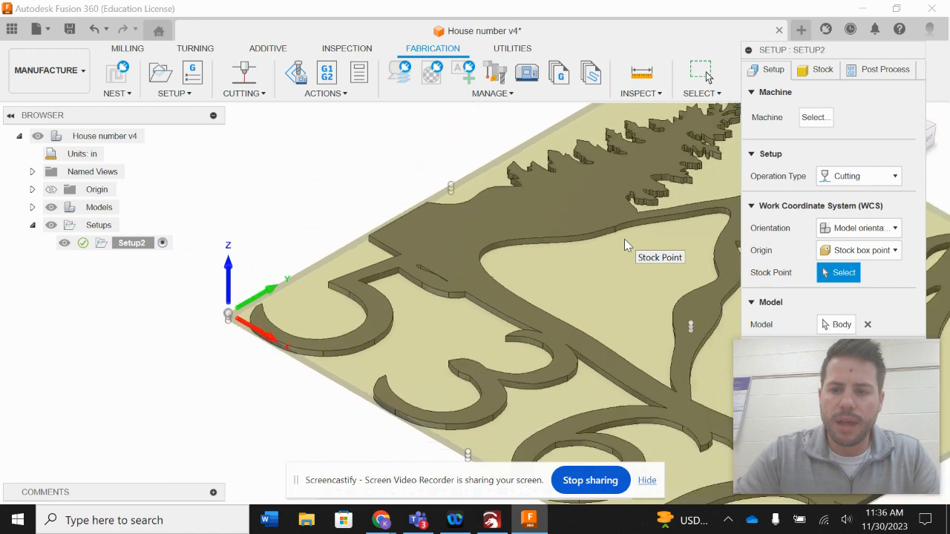
scroll(625, 241, down, 2)
click(836, 325)
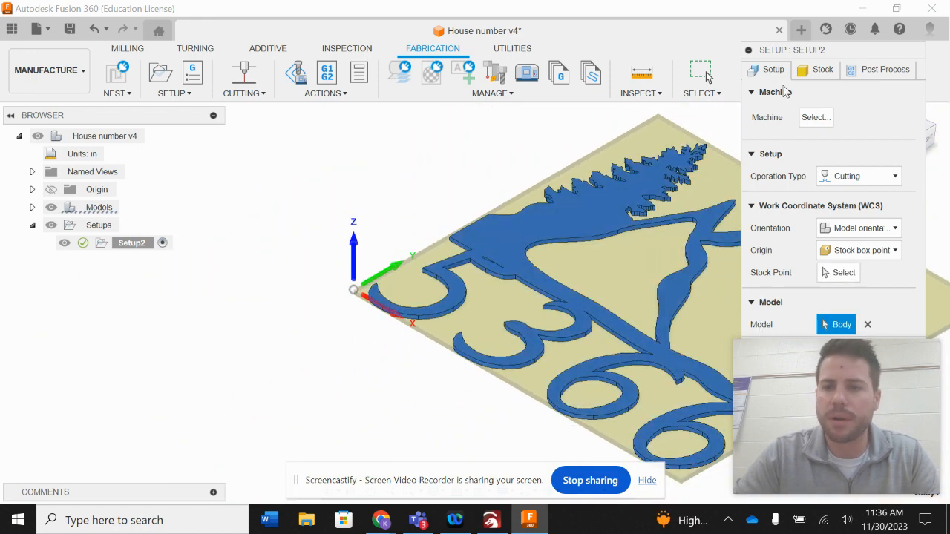
click(853, 176)
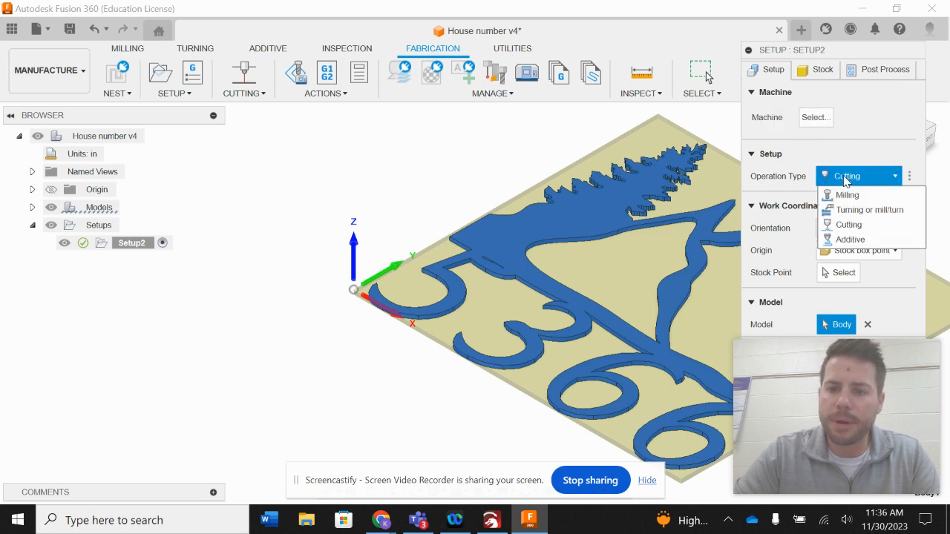
click(848, 224)
Check the stock settings of the setup and confirm it.
click(817, 77)
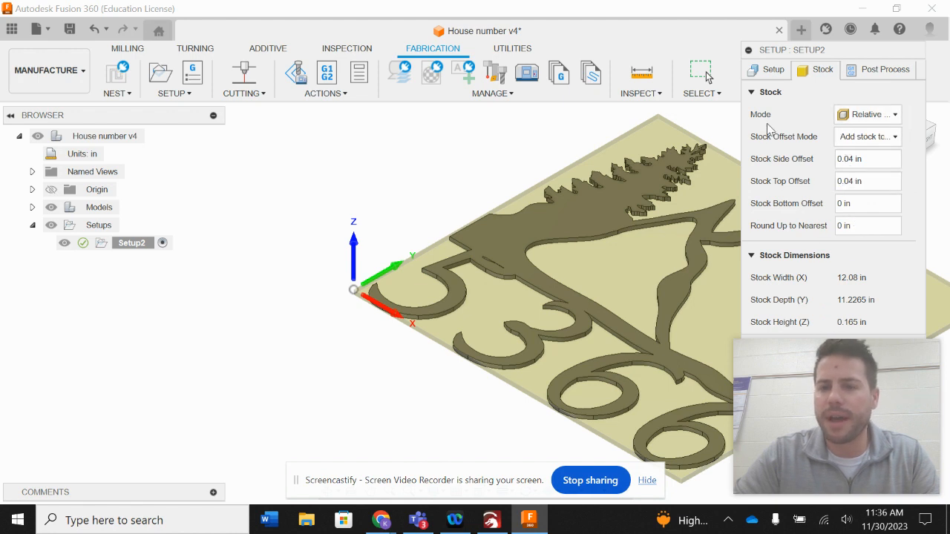
click(770, 72)
drag(809, 49, 494, 81)
click(526, 380)
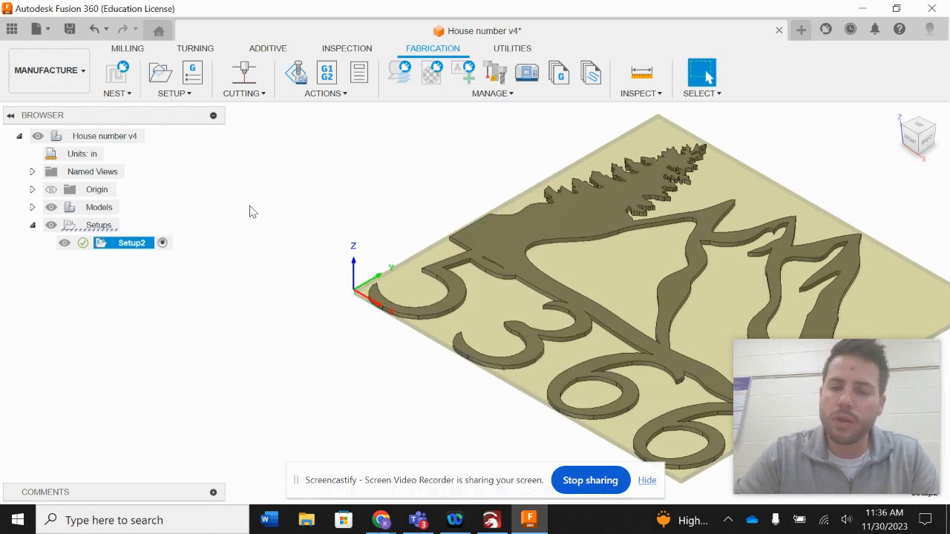
Start a 2D Profile cutting operation and open the tool library to add a new tool.
scroll(299, 315, down, 5)
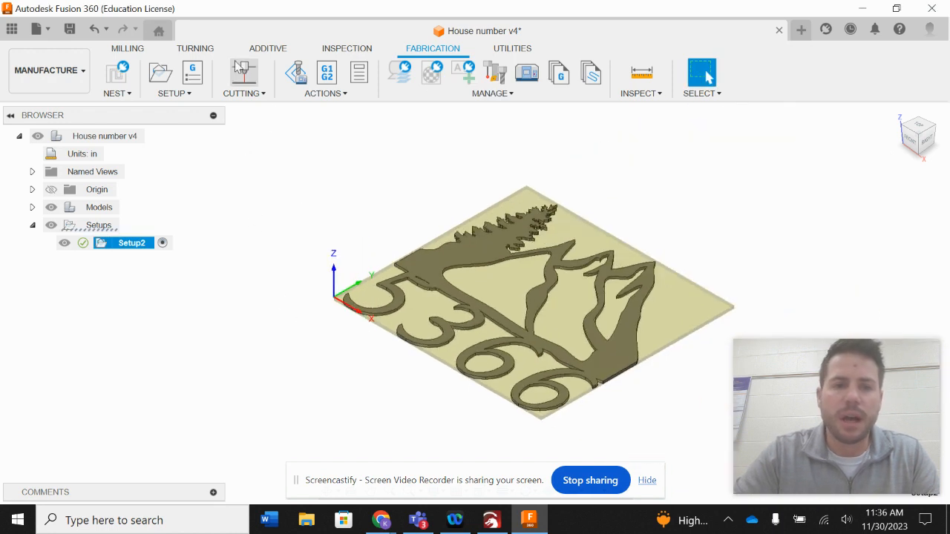
click(247, 94)
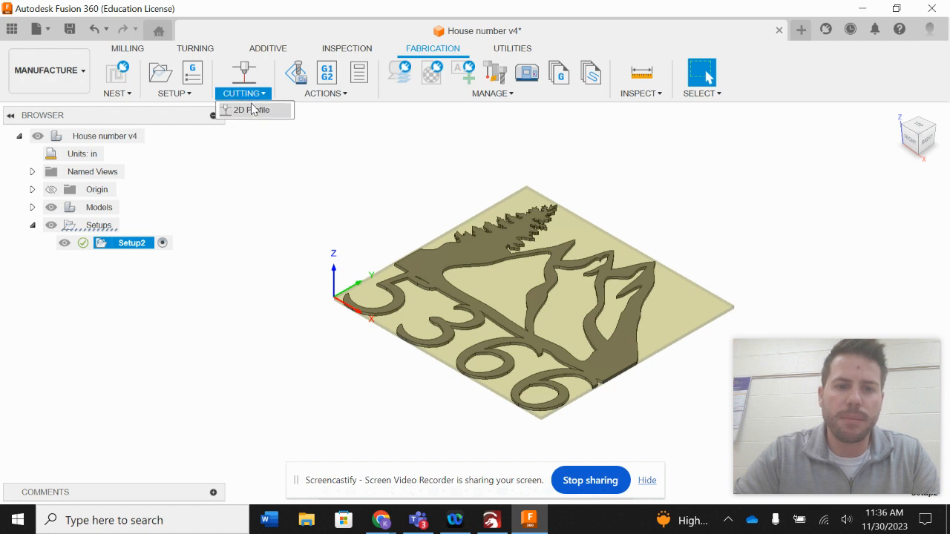
click(252, 109)
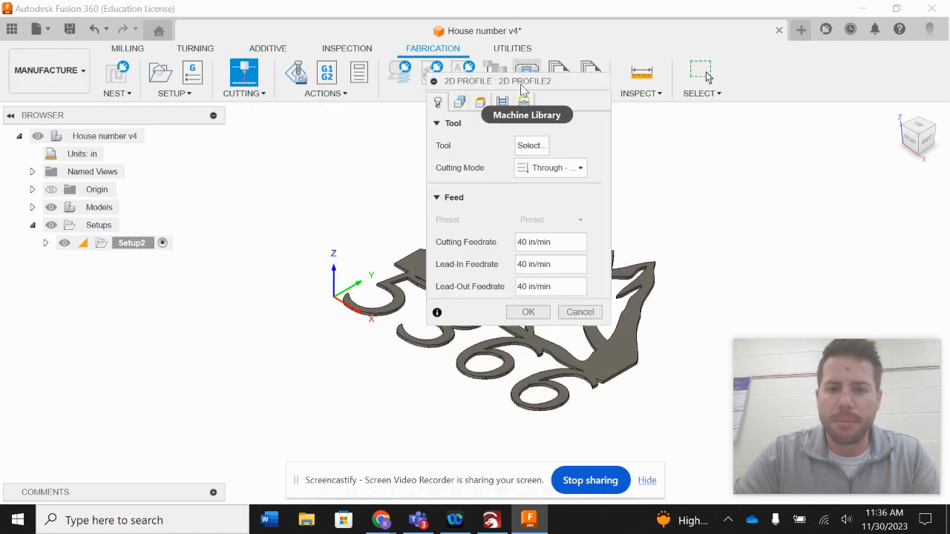
drag(525, 89, 851, 141)
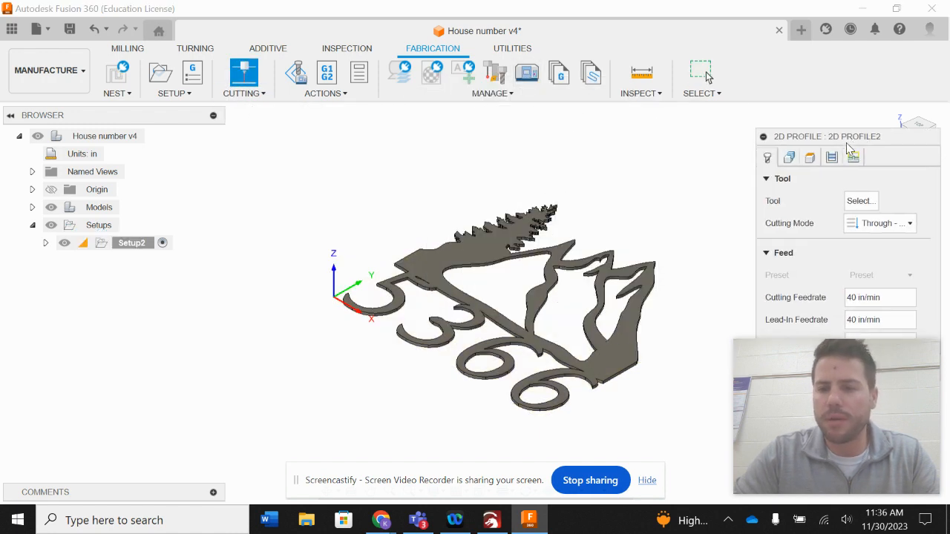
click(861, 200)
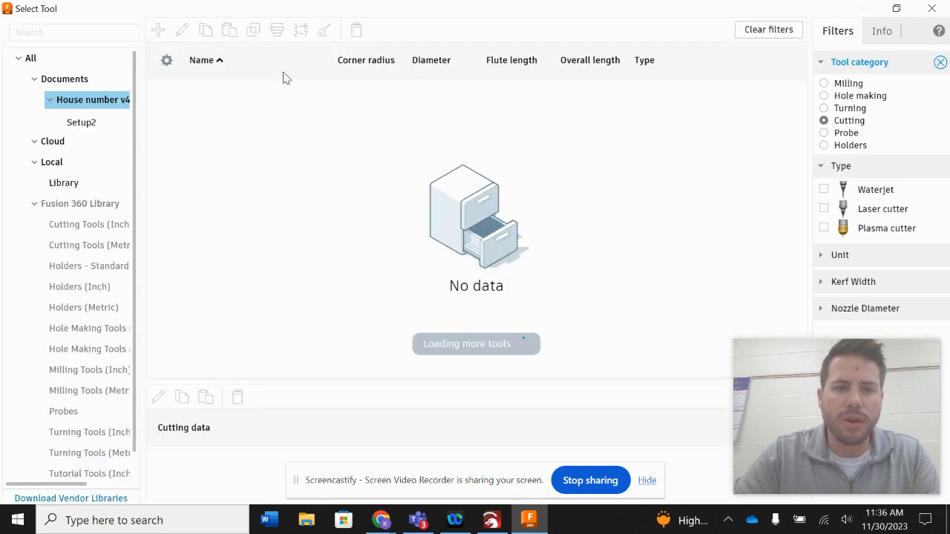
click(158, 32)
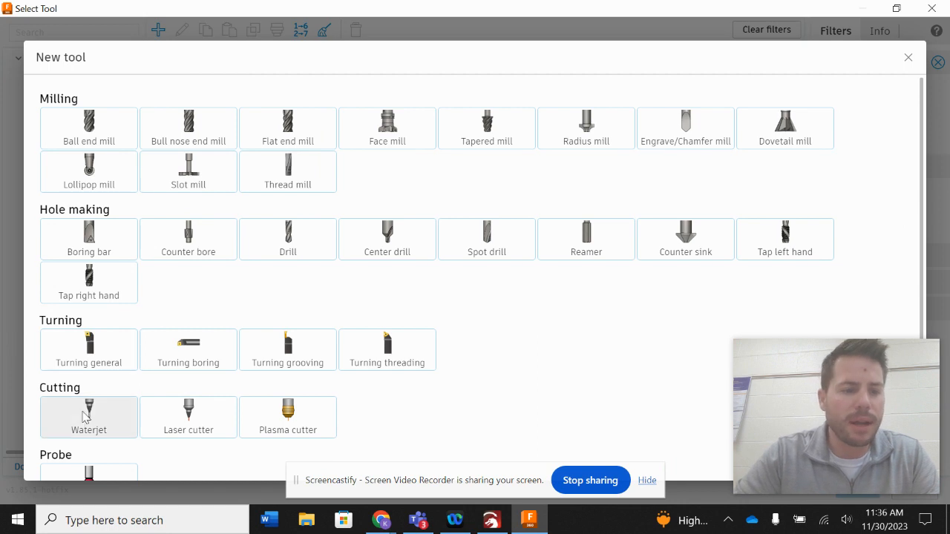
Create a new plasma cutter tool described as 60 A 1/8-1/4 (kerf 0.050).
click(276, 413)
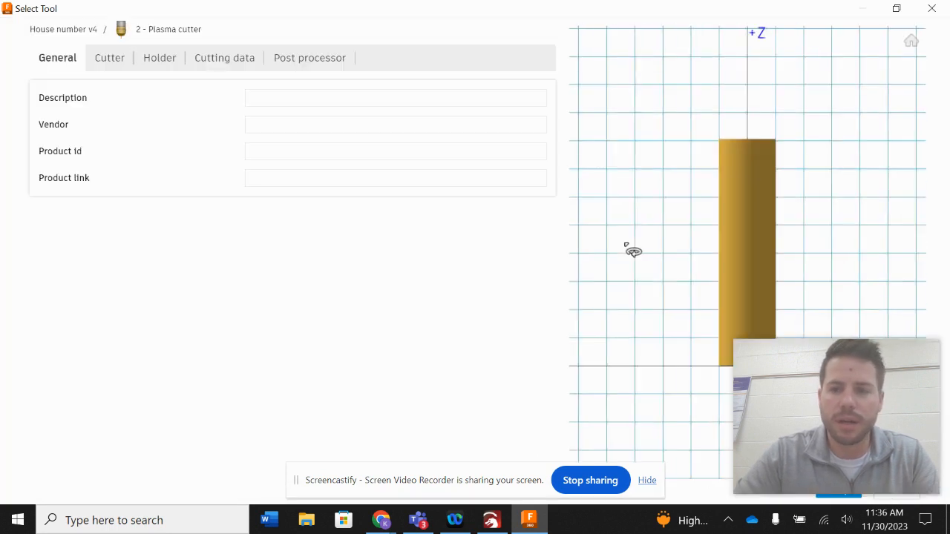
click(331, 98)
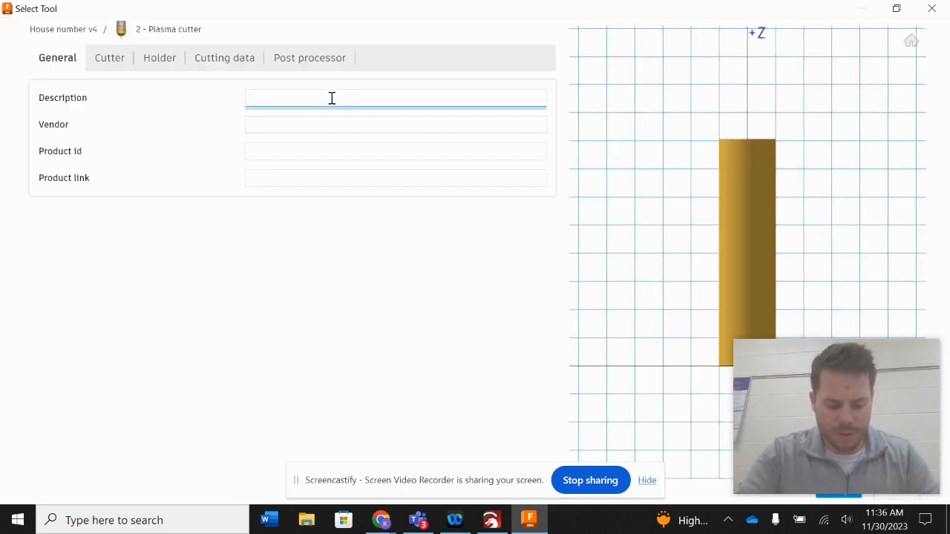
text(60 A 1/8-1/4 (kerf 0.050)
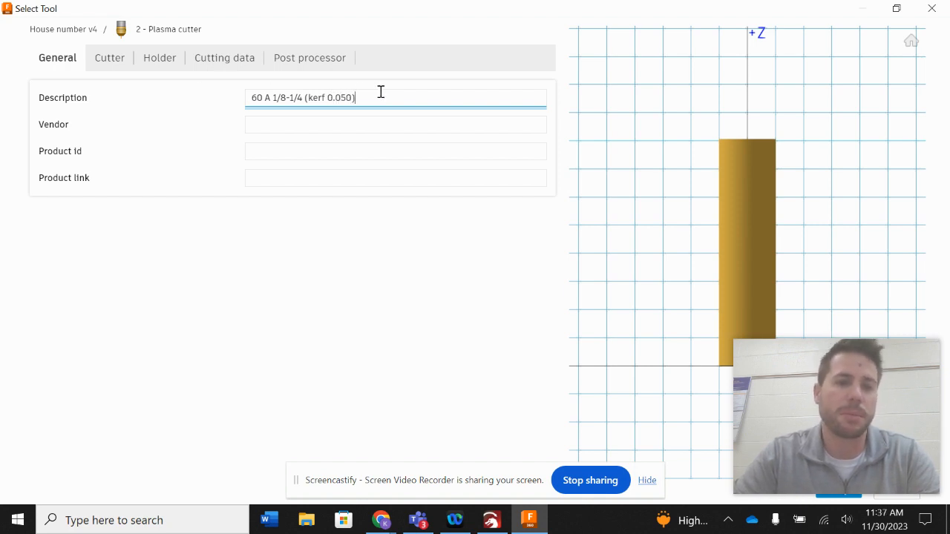
Set the plasma cutter's nozzle diameter to 0.05 in.
click(111, 59)
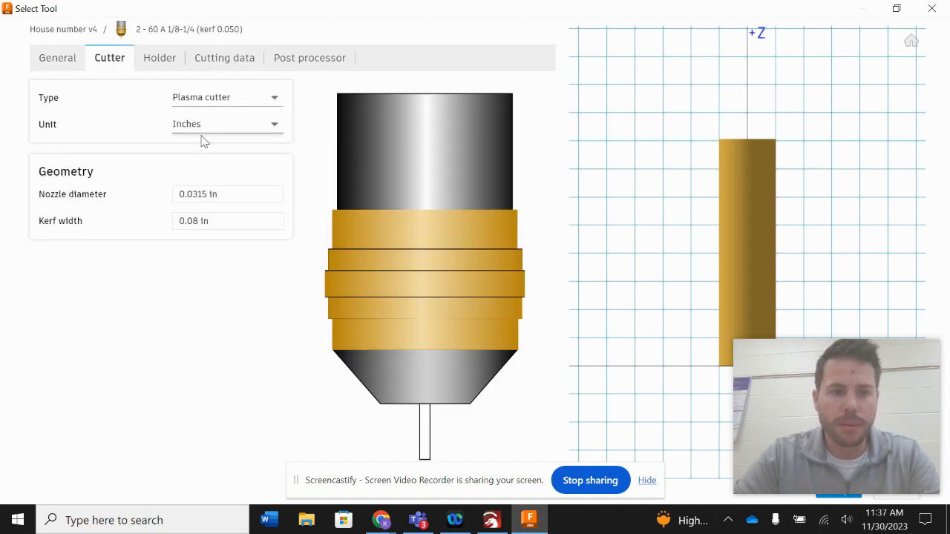
click(207, 193)
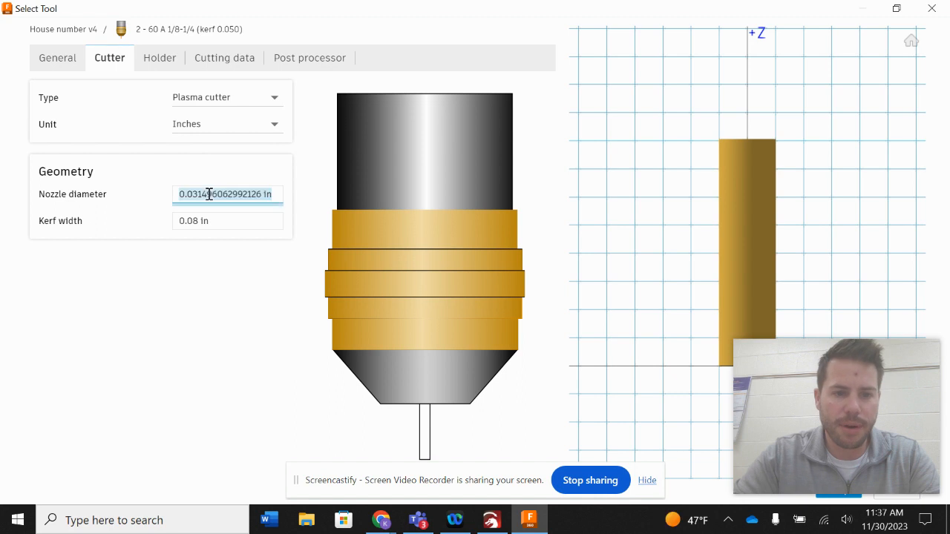
text(0.0)
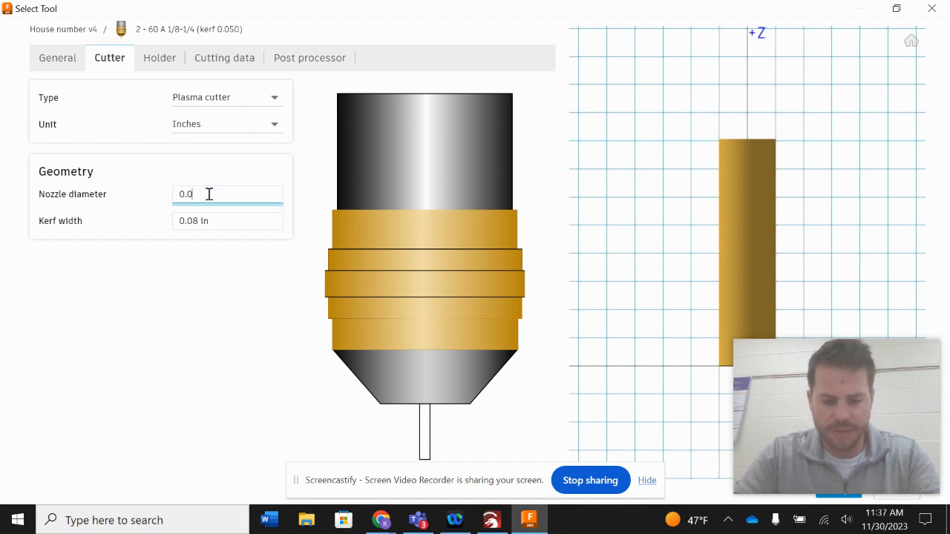
text(5)
key(Tab)
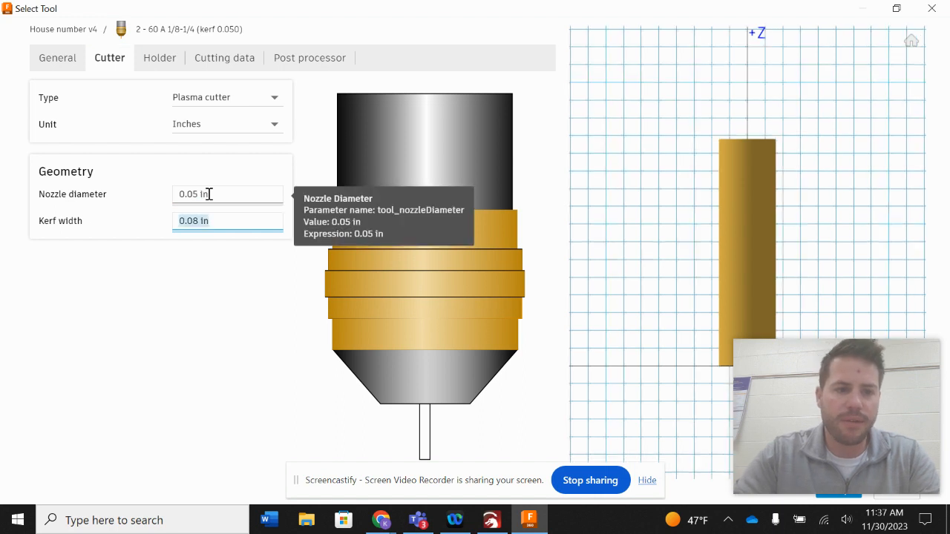
Set the plasma cutter's kerf width to 0.008 in.
text(0)
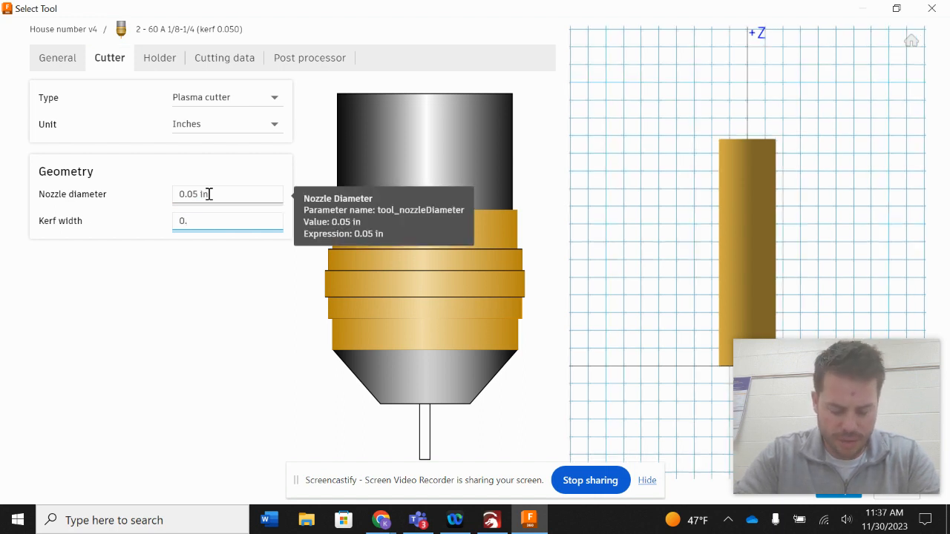
text(.008)
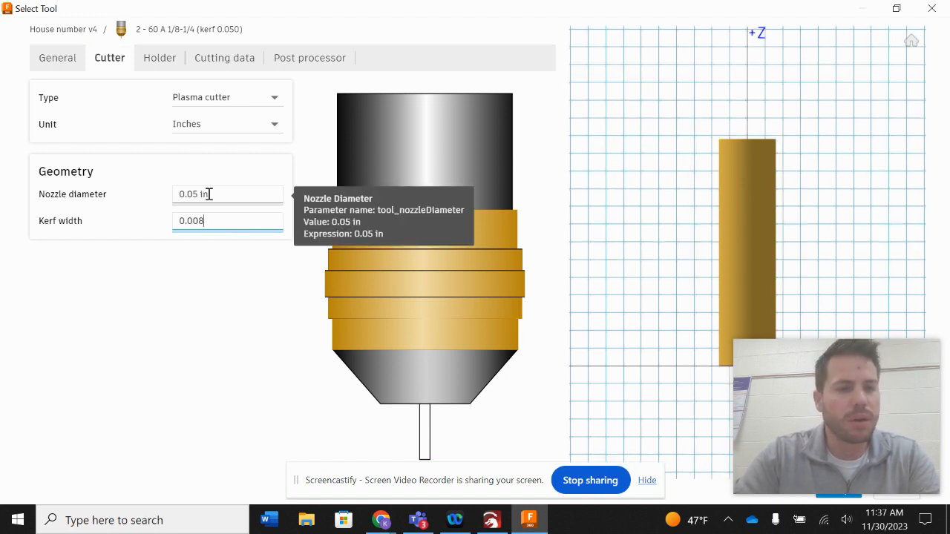
text( in)
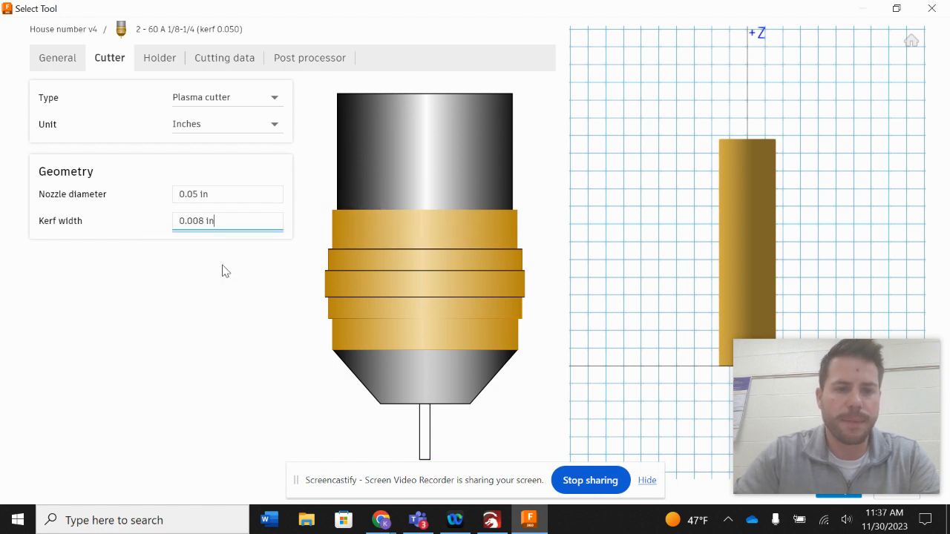
Set the default cutting preset's cutting and lead-in feedrates to 100 in/min.
click(164, 60)
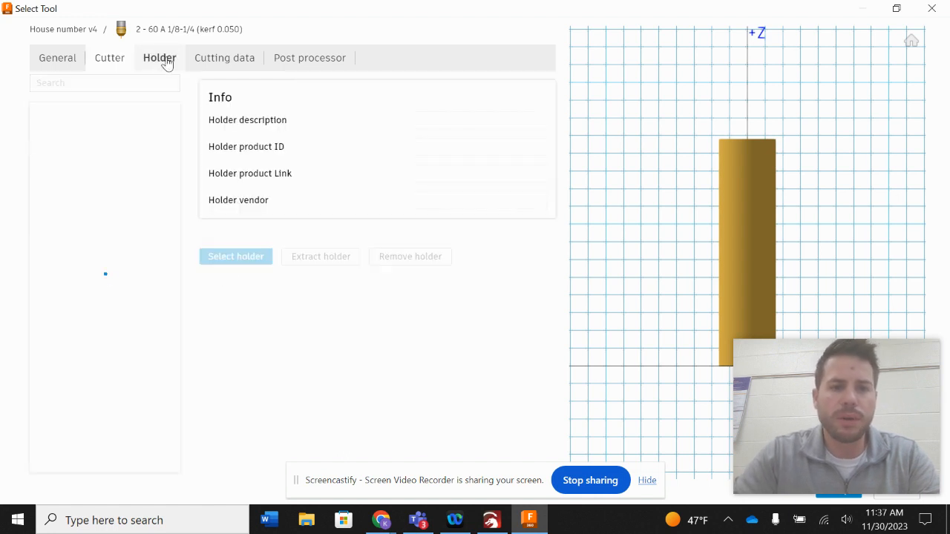
click(217, 62)
click(441, 146)
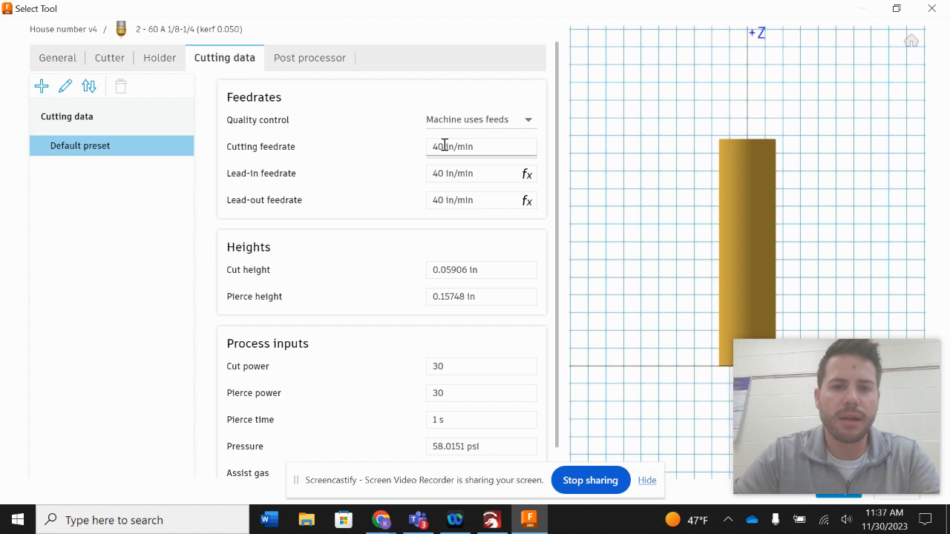
triple_click(443, 146)
text(10)
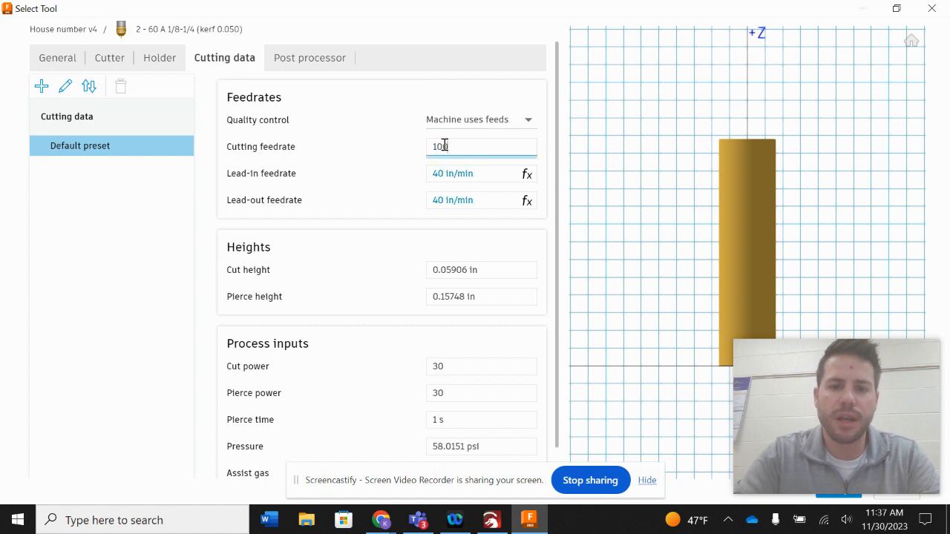
text(0)
key(Tab)
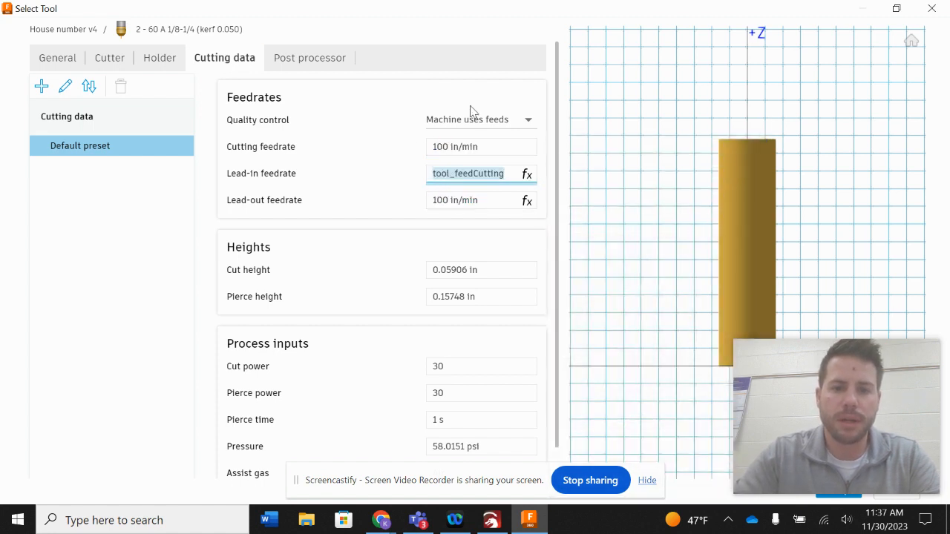
text(100)
key(Tab)
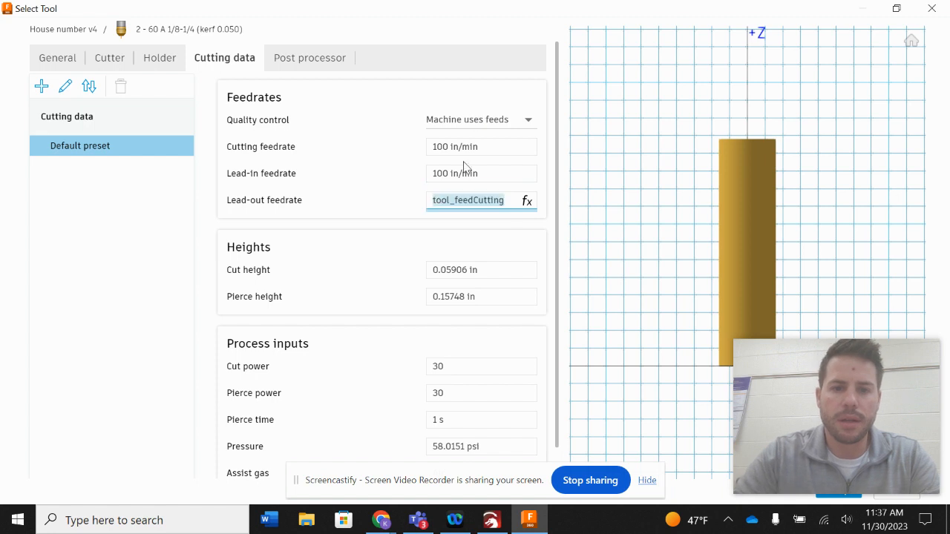
key(Tab)
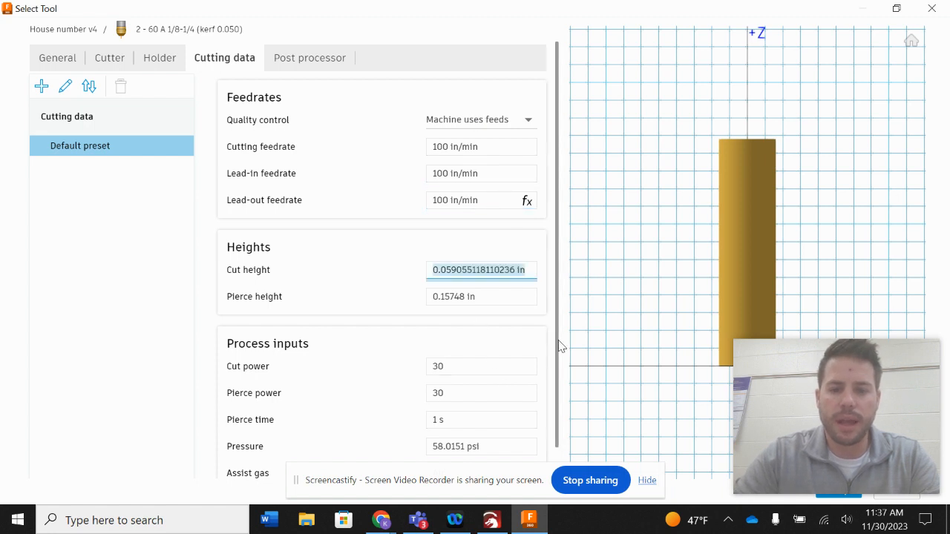
Select the new tool 2 - 60 A 1/8-1/4 (kerf 0.050) for the 2D Profile operation.
drag(825, 414, 662, 321)
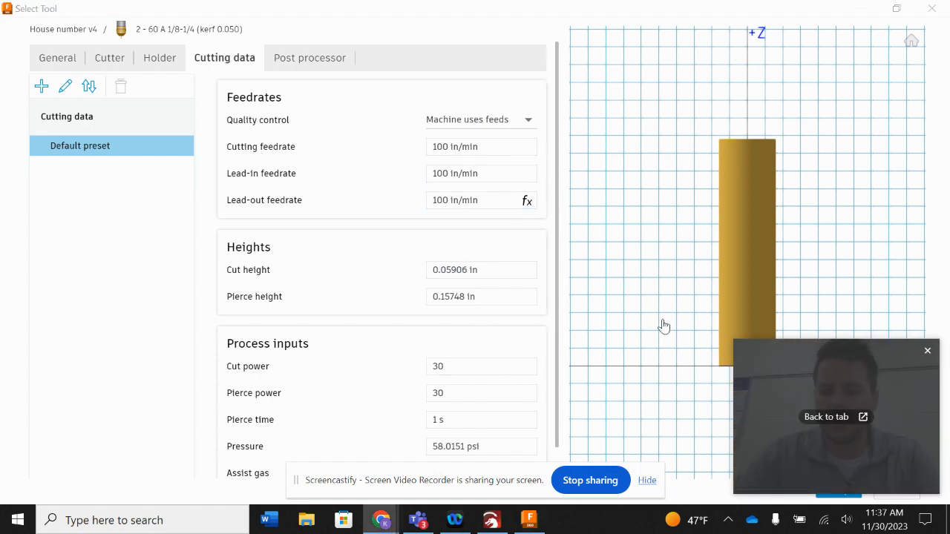
drag(728, 12, 470, 29)
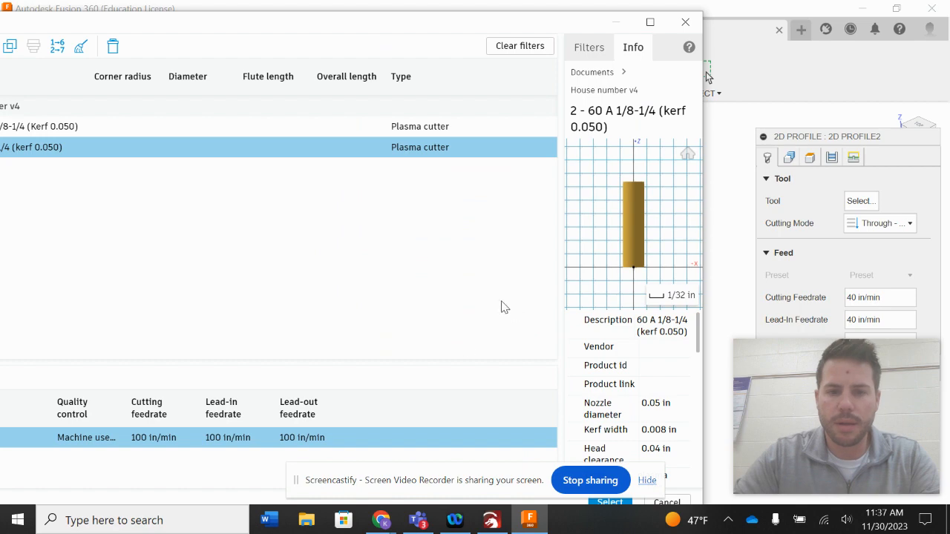
drag(313, 25, 438, 3)
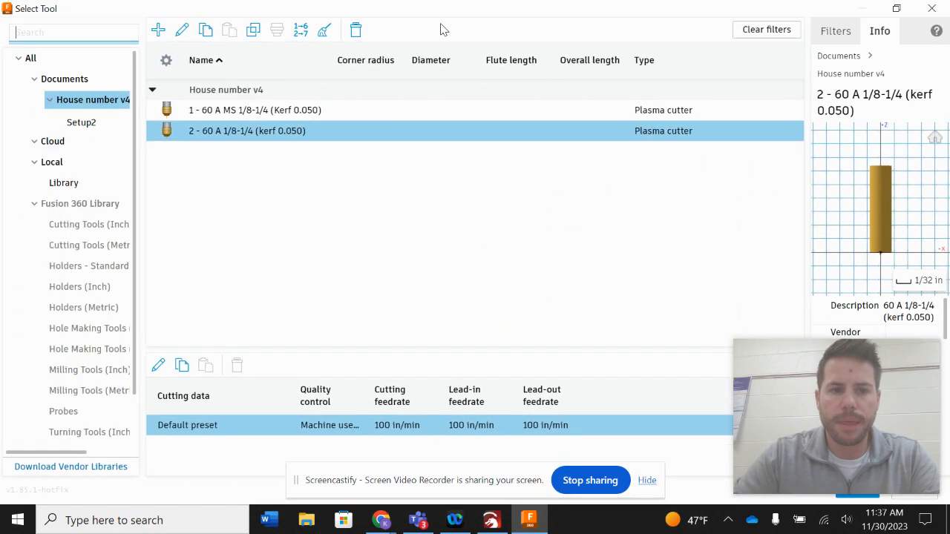
click(312, 138)
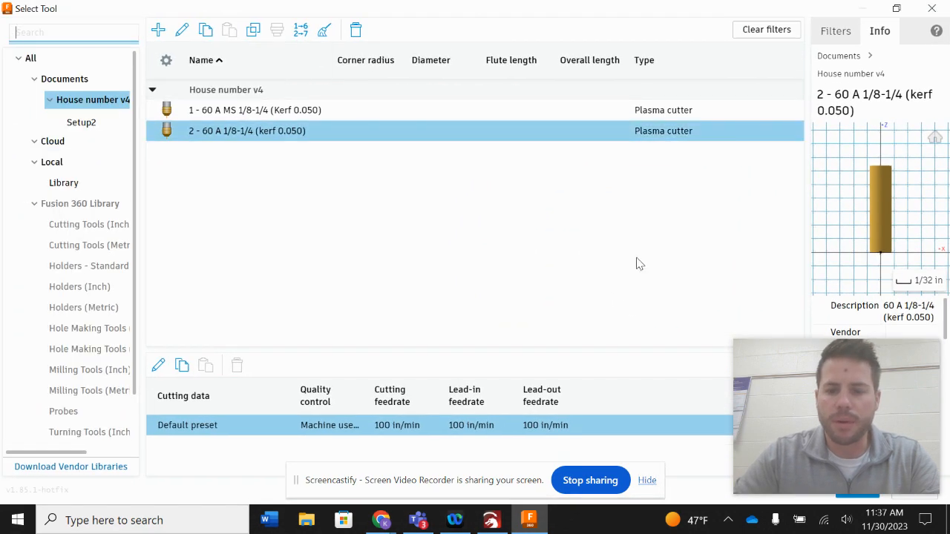
click(848, 498)
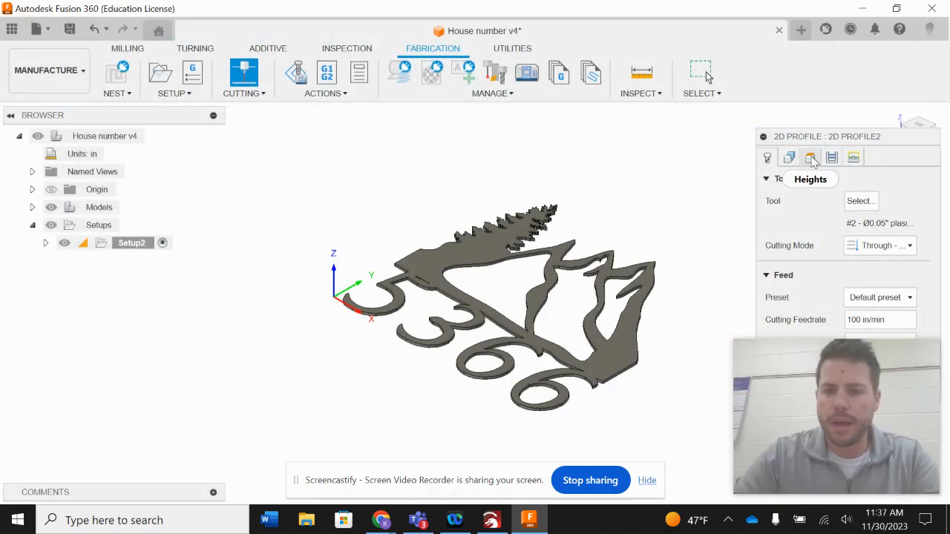
Choose the sign's top face as the face contour geometry for the profile.
drag(828, 140, 643, 95)
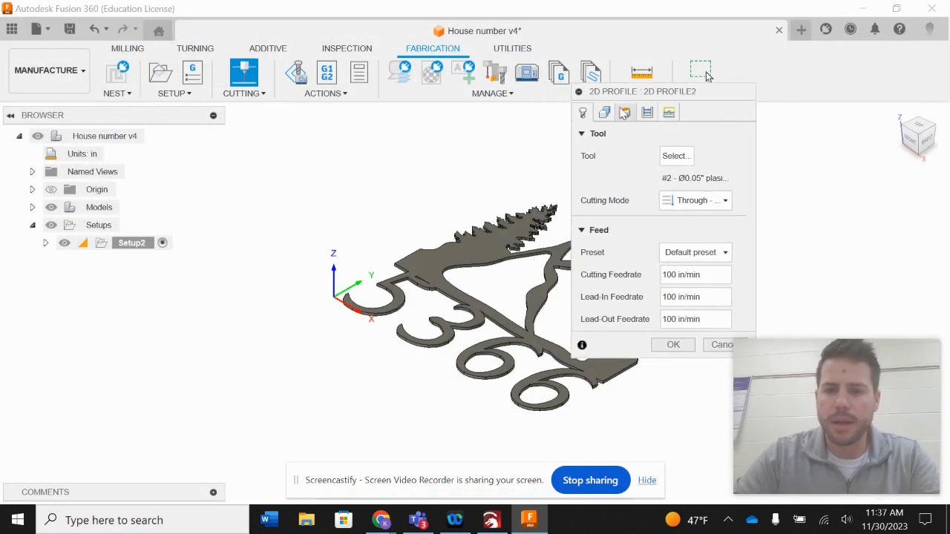
click(604, 112)
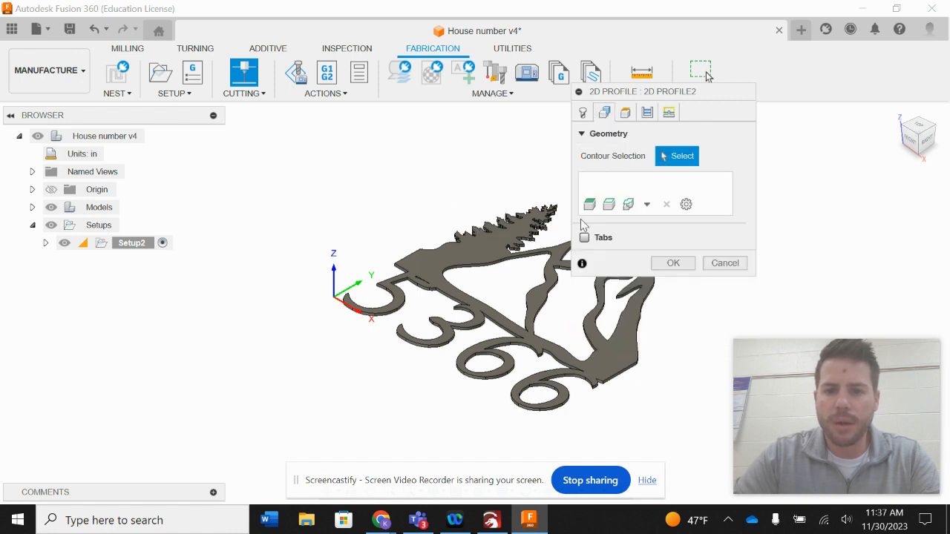
click(647, 204)
click(638, 239)
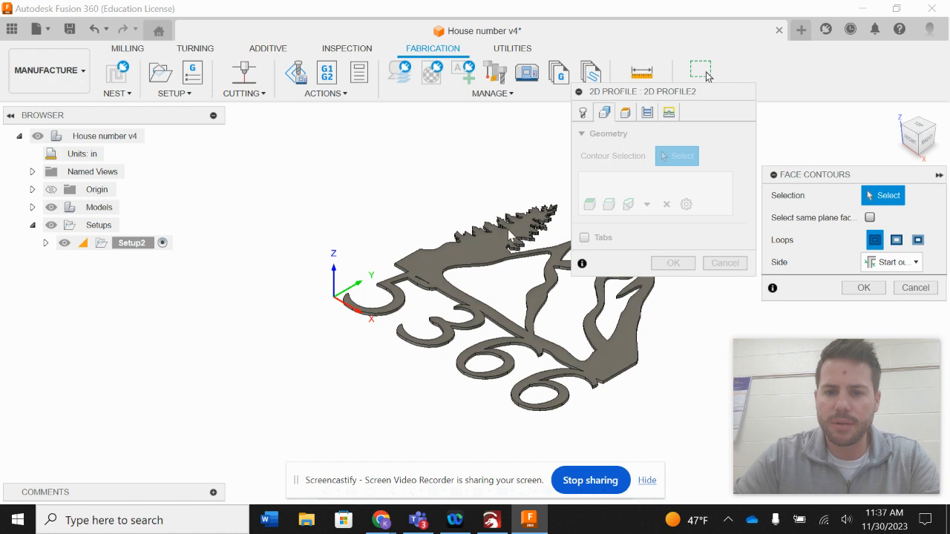
click(485, 246)
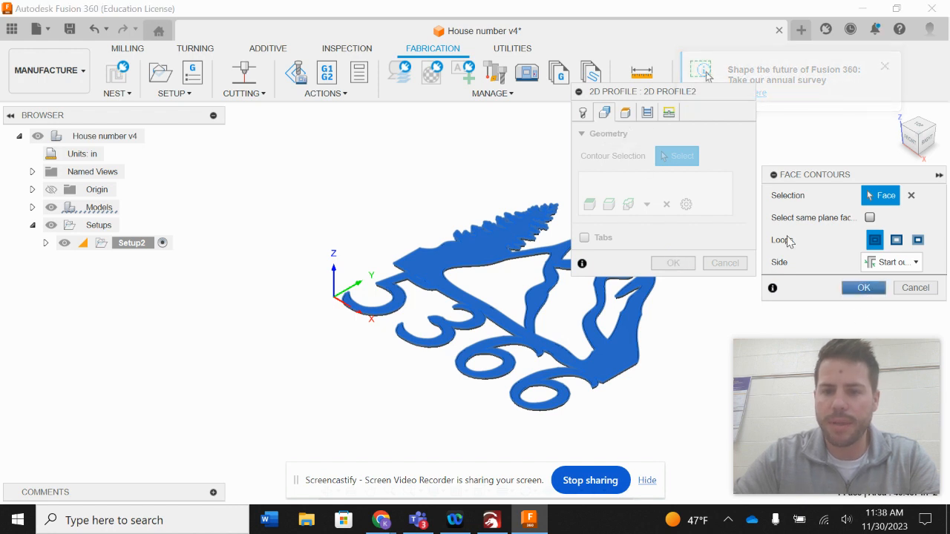
click(863, 287)
Enable smoothing in the passes settings and confirm the 2D Profile operation.
click(626, 112)
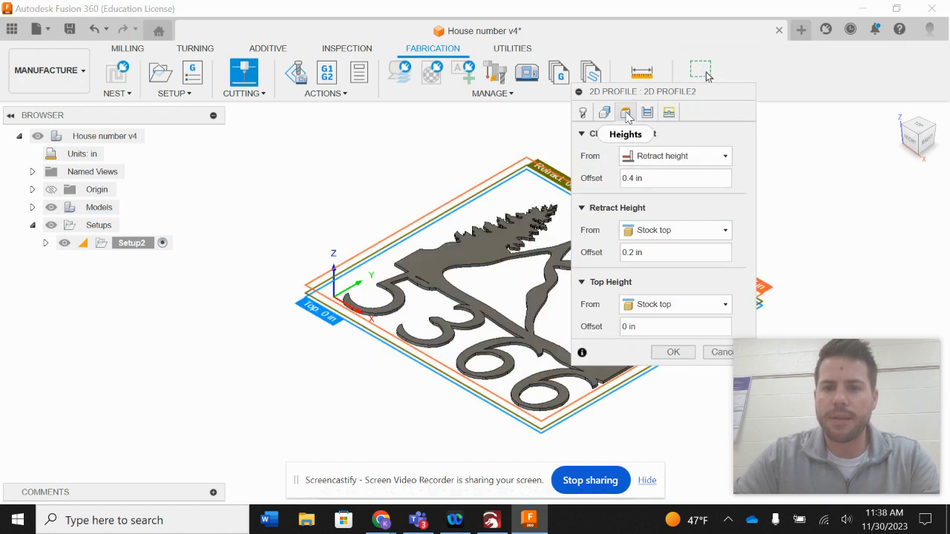
click(647, 112)
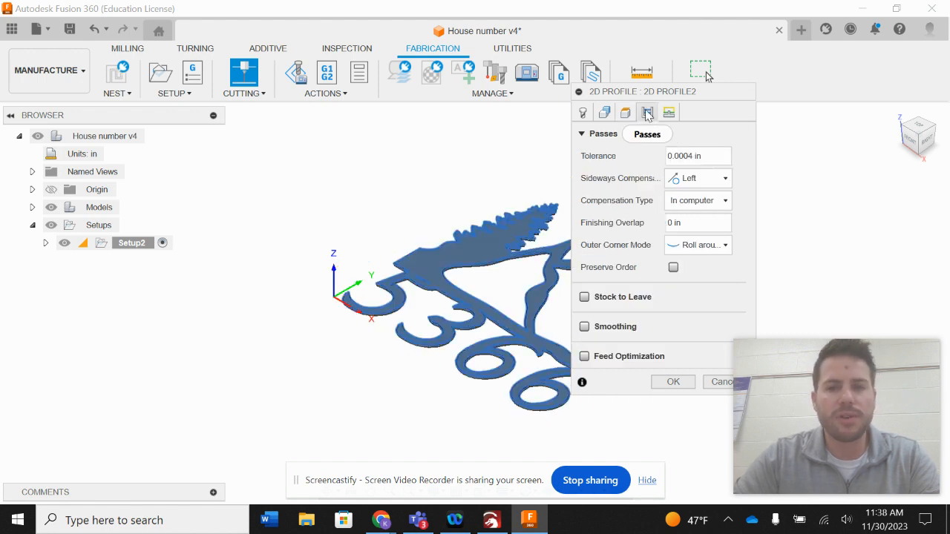
click(584, 326)
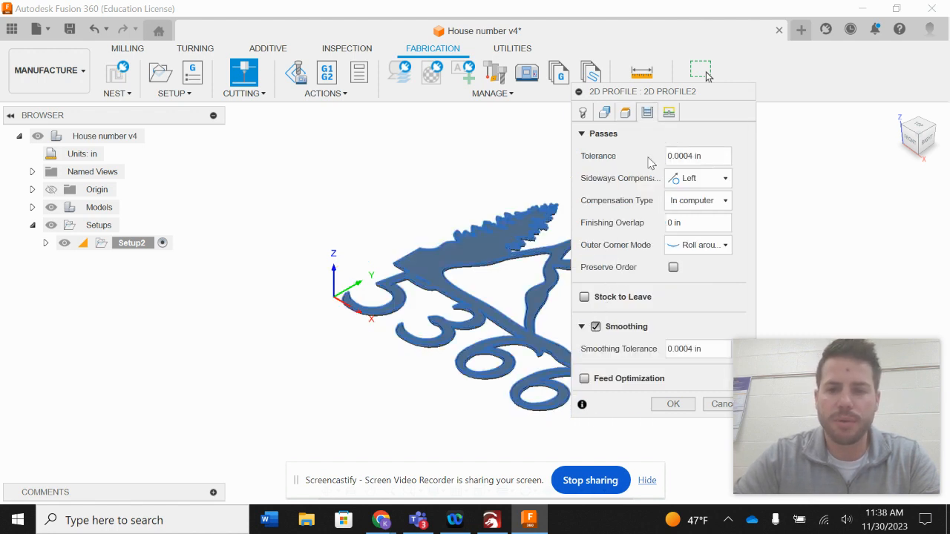
click(670, 404)
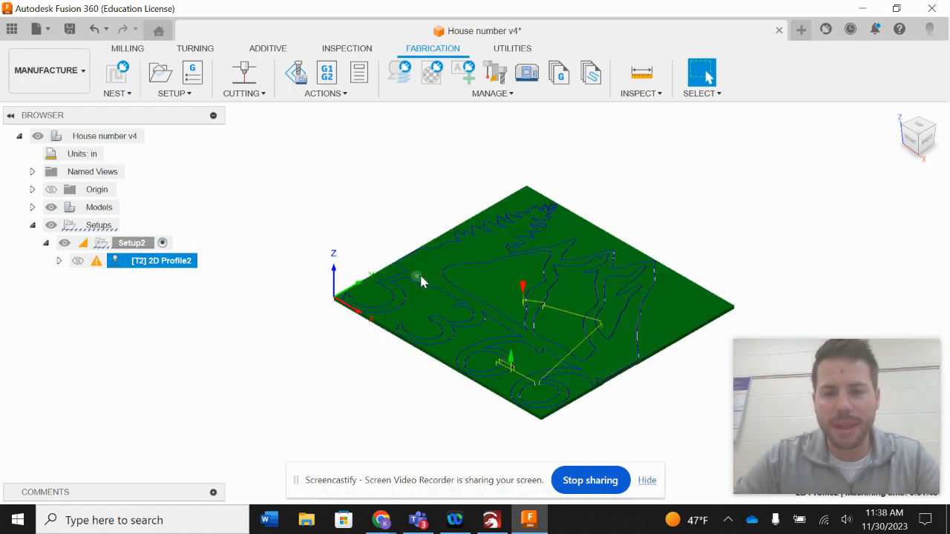
Simulate the 2D Profile toolpath, play it back, and exit the simulation.
scroll(425, 283, down, 3)
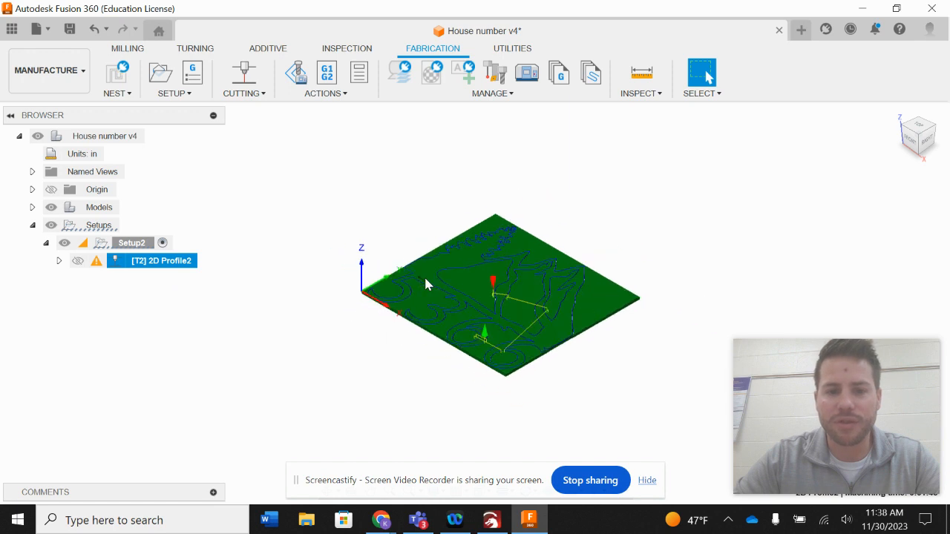
click(425, 284)
scroll(425, 283, up, 3)
scroll(426, 288, up, 2)
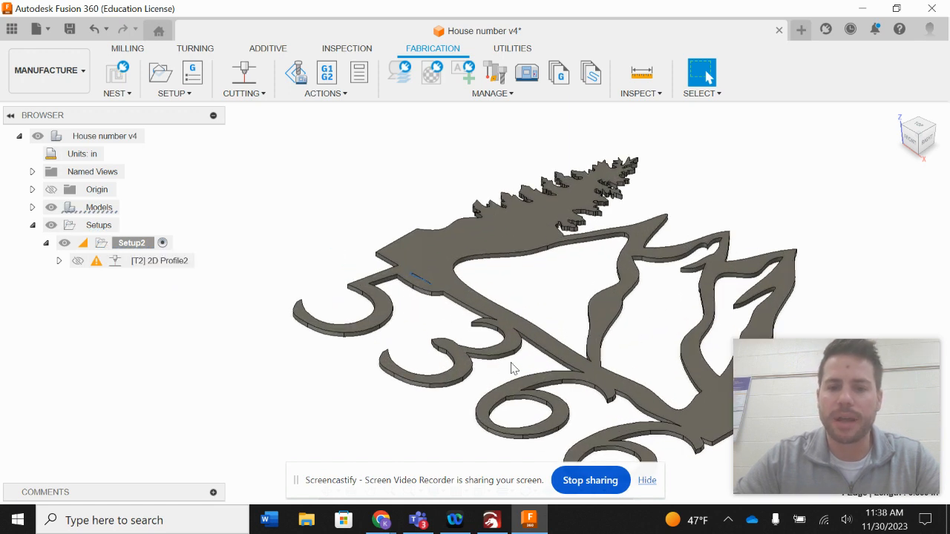
scroll(545, 369, up, 2)
right_click(148, 263)
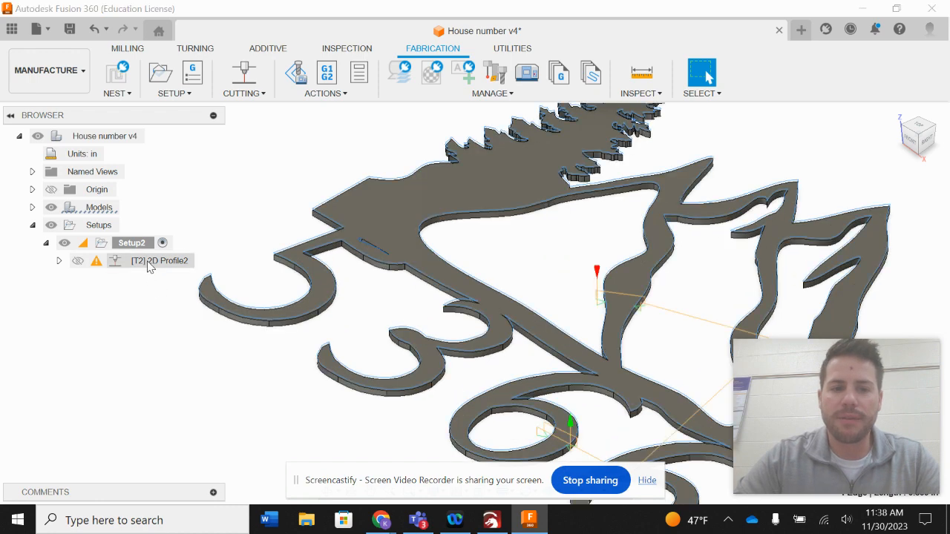
click(186, 98)
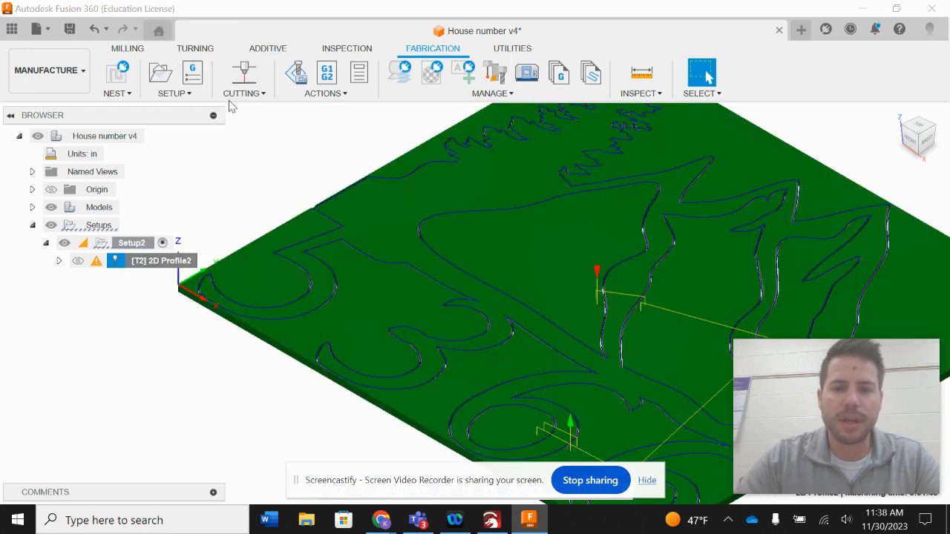
scroll(391, 329, down, 5)
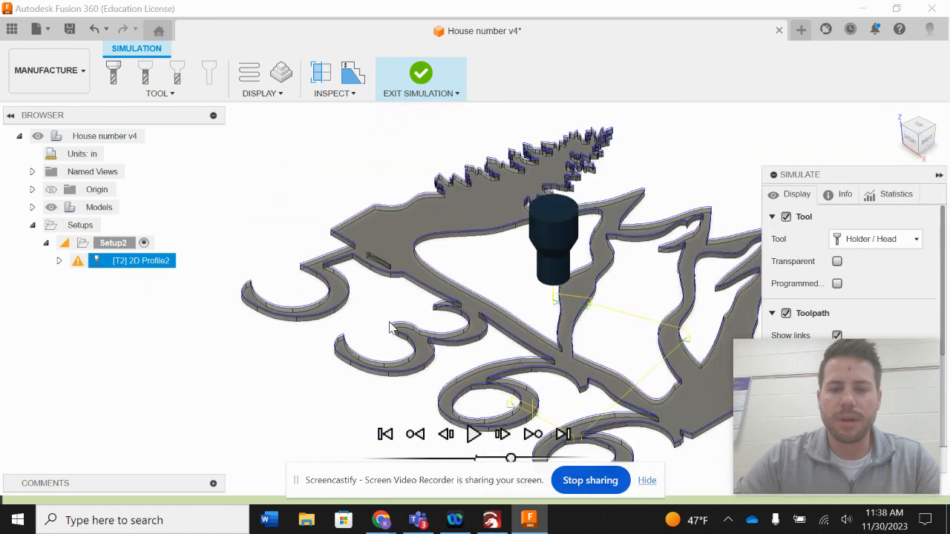
click(470, 431)
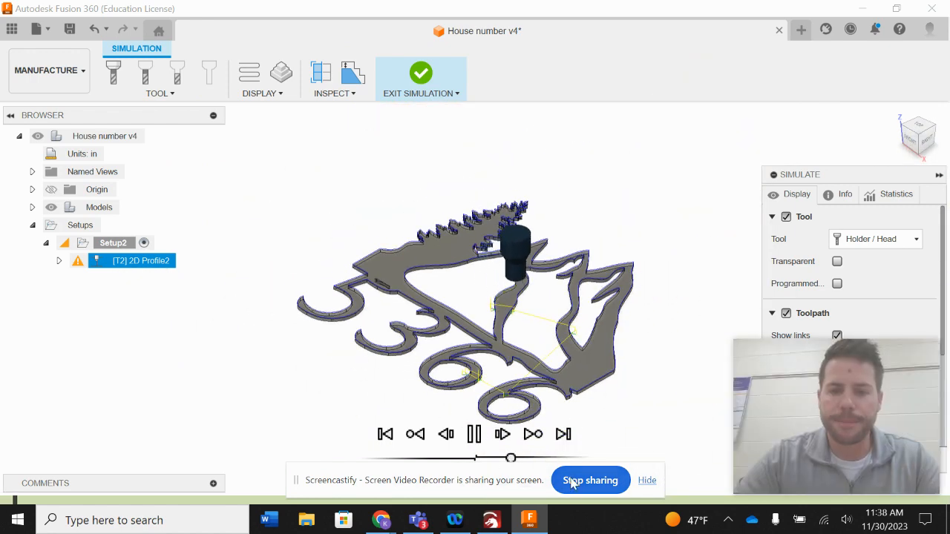
click(418, 87)
Switch to Teams and download torchmate4800.cps from Class Materials > 3D Machining > Plasma Cutter.
click(418, 520)
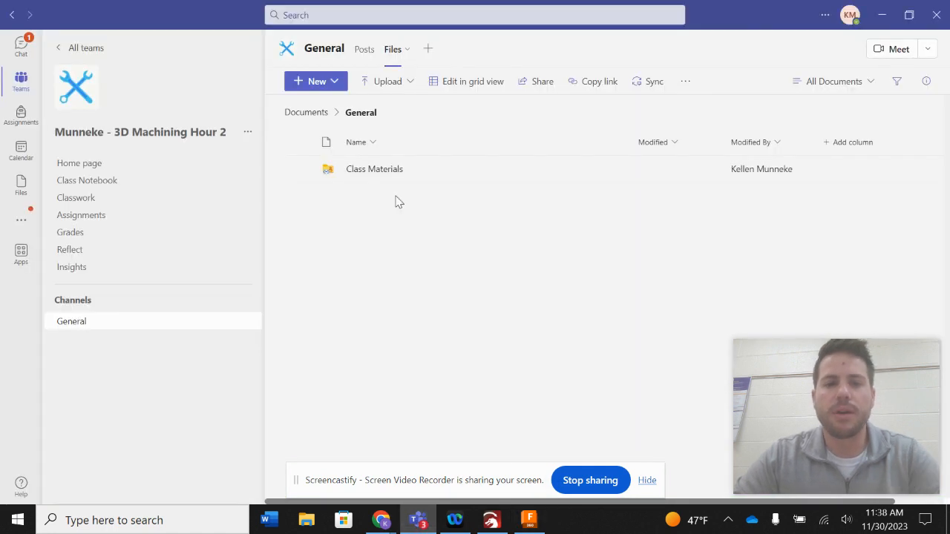
click(350, 175)
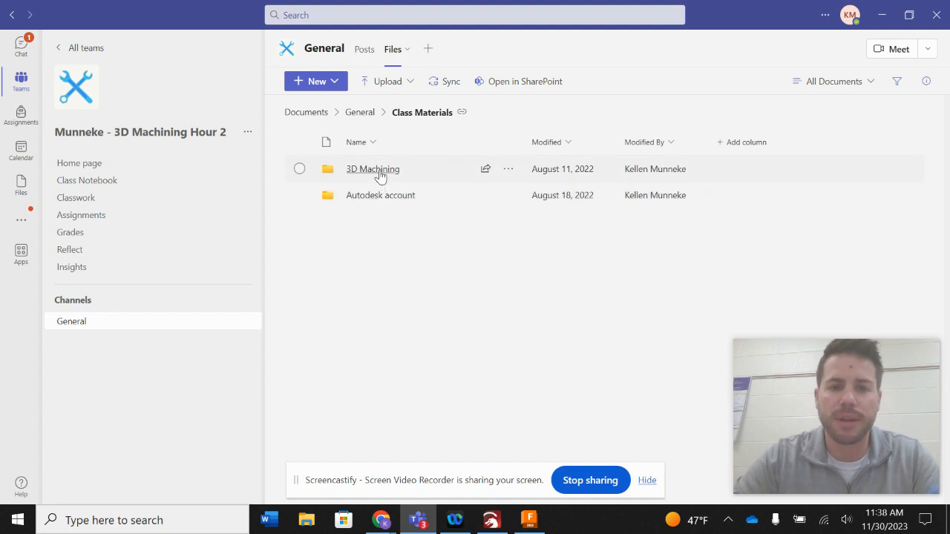
click(379, 171)
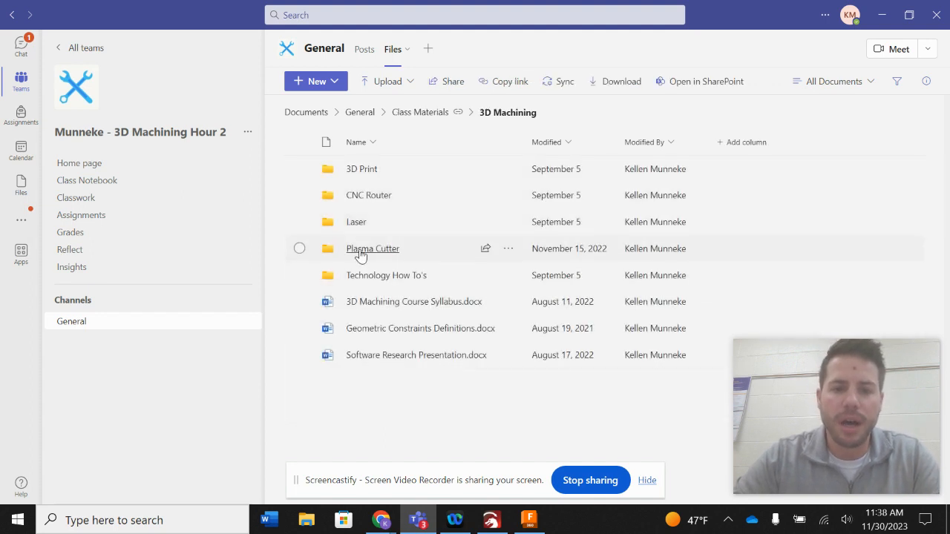
click(360, 250)
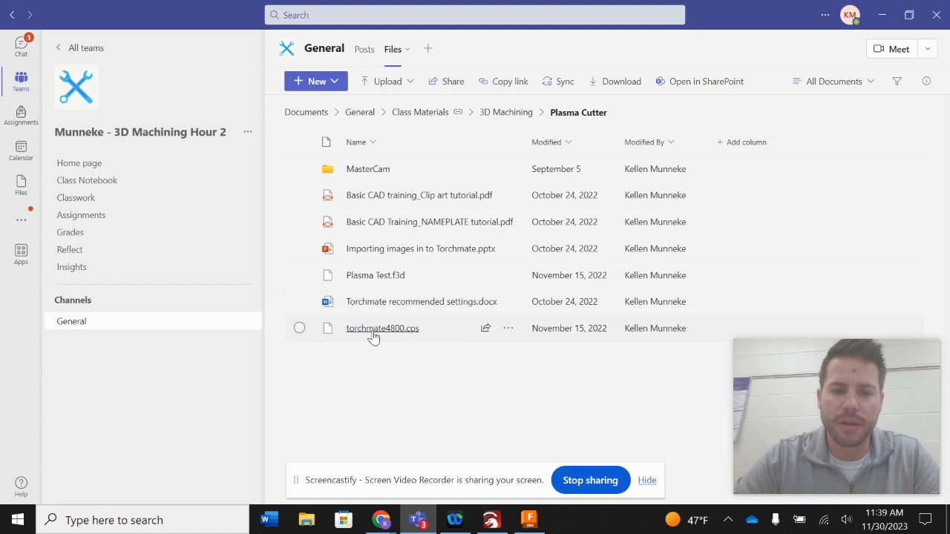
click(509, 328)
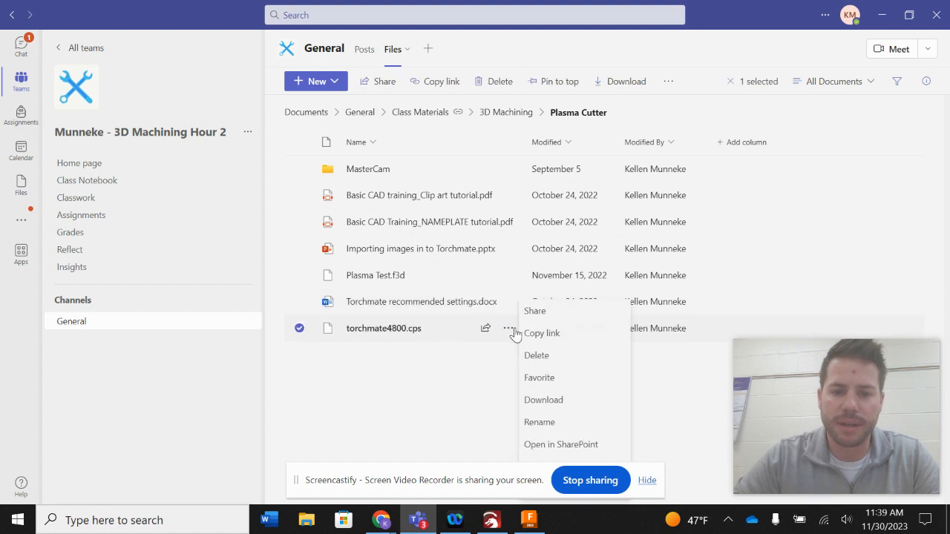
click(549, 336)
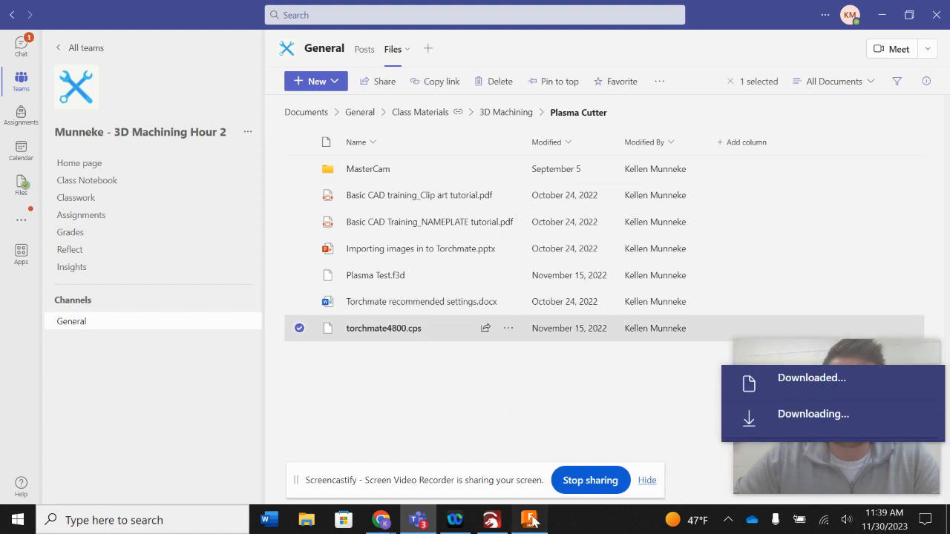
Switch back to Fusion 360 and open the Post Library.
click(528, 520)
click(493, 94)
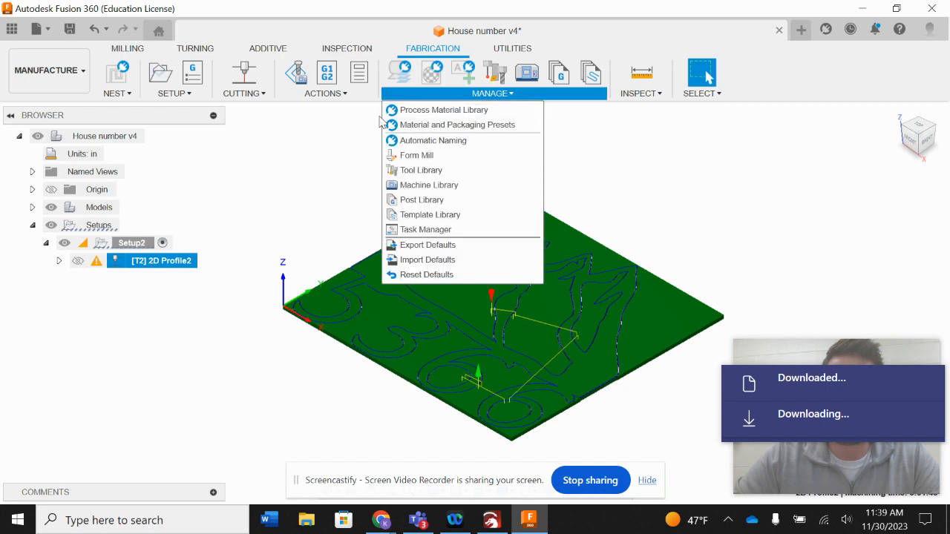
click(325, 93)
click(468, 93)
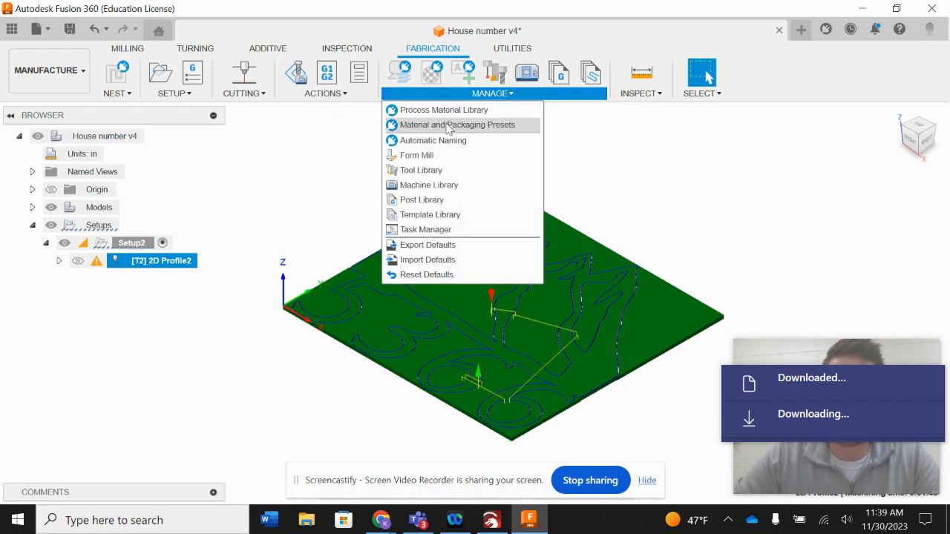
click(423, 201)
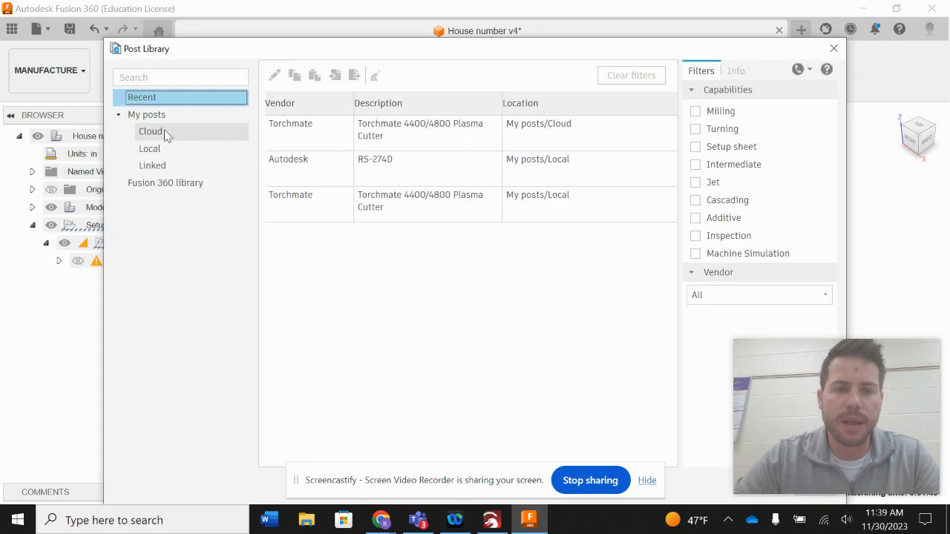
Import torchmate4800.cps from the Downloads folder into the local posts.
click(165, 133)
click(185, 151)
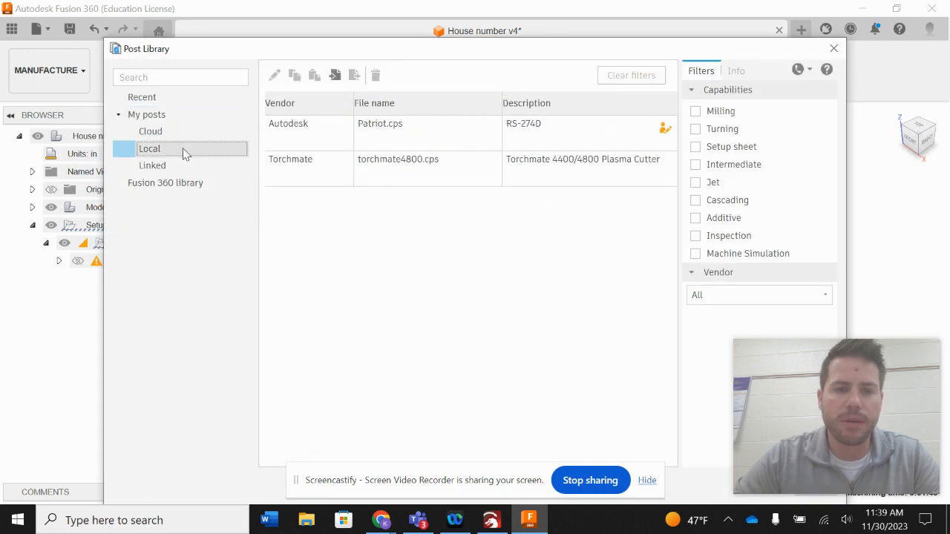
click(334, 76)
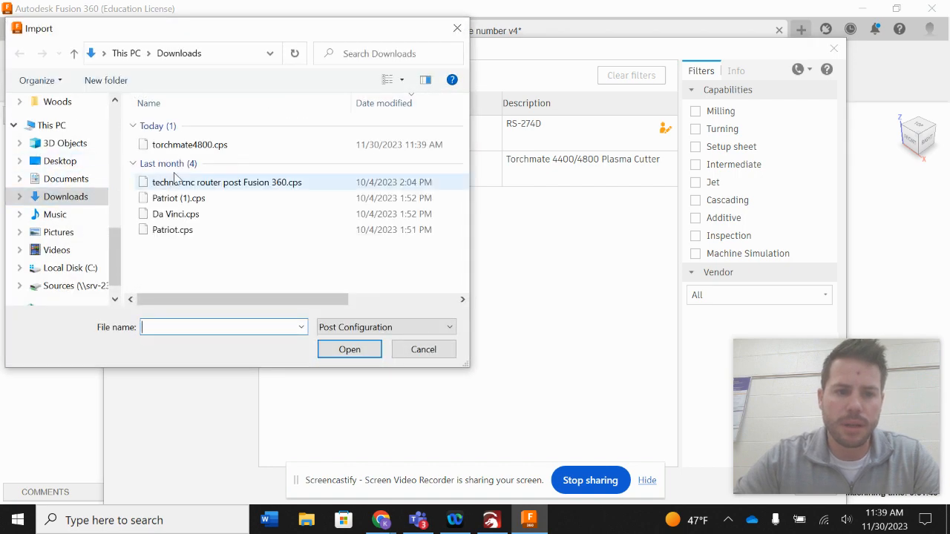
double_click(190, 145)
click(403, 165)
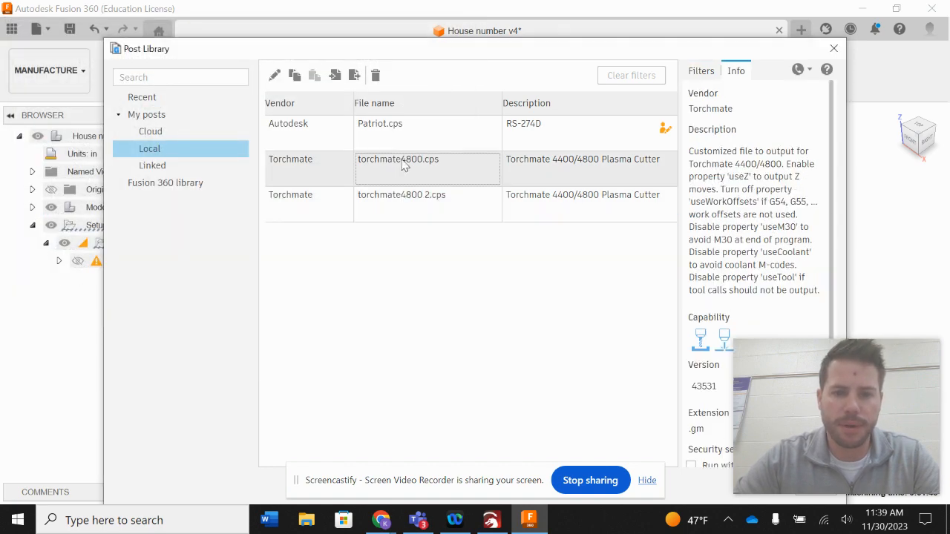
Delete the duplicate torchmate4800 2.cps post from the local posts and close the Post Library.
click(403, 196)
key(Delete)
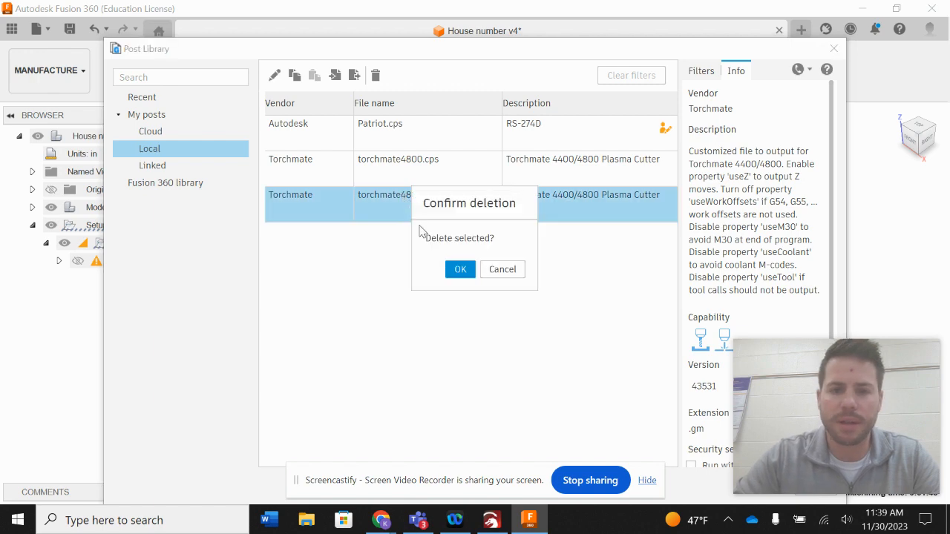
click(457, 268)
click(390, 164)
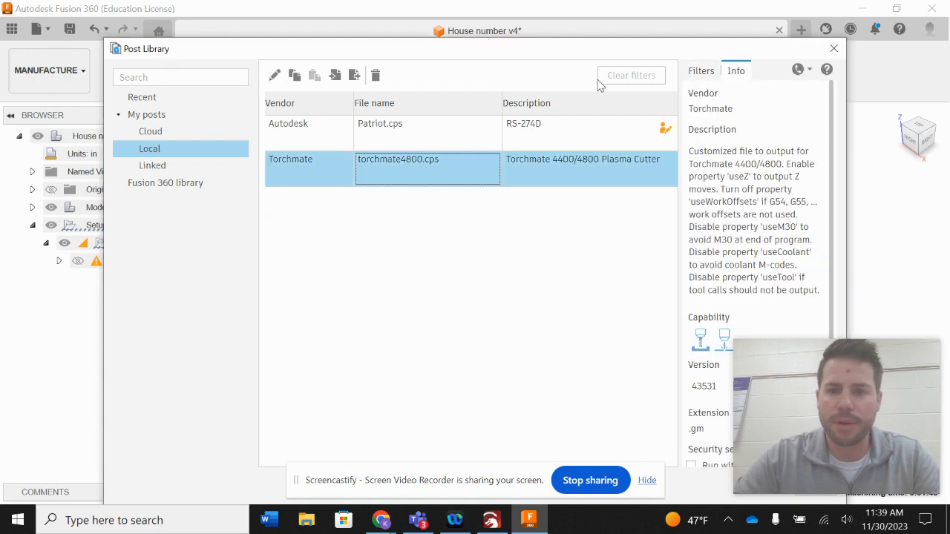
click(832, 51)
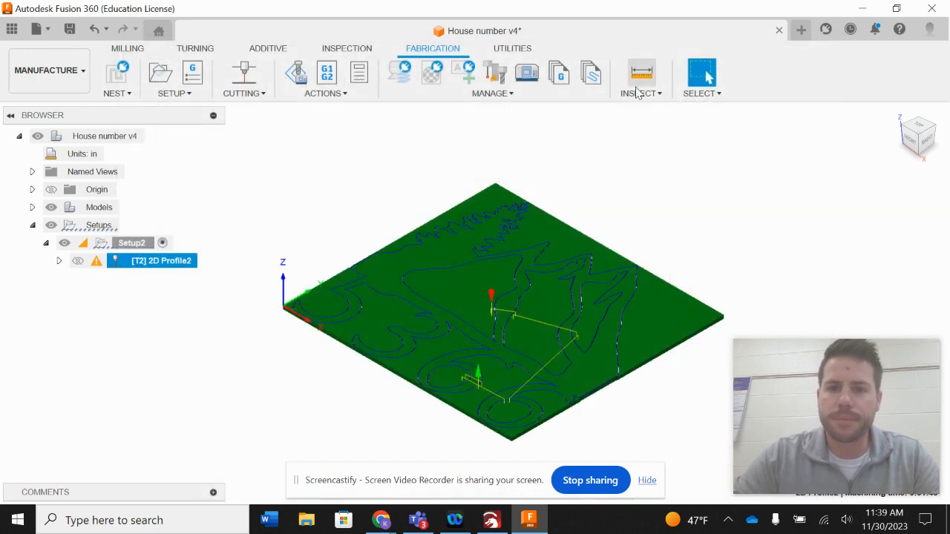
Start Post Process and choose the local Torchmate 4400/4800 Plasma Cutter post (torchmate4800.cps).
click(337, 93)
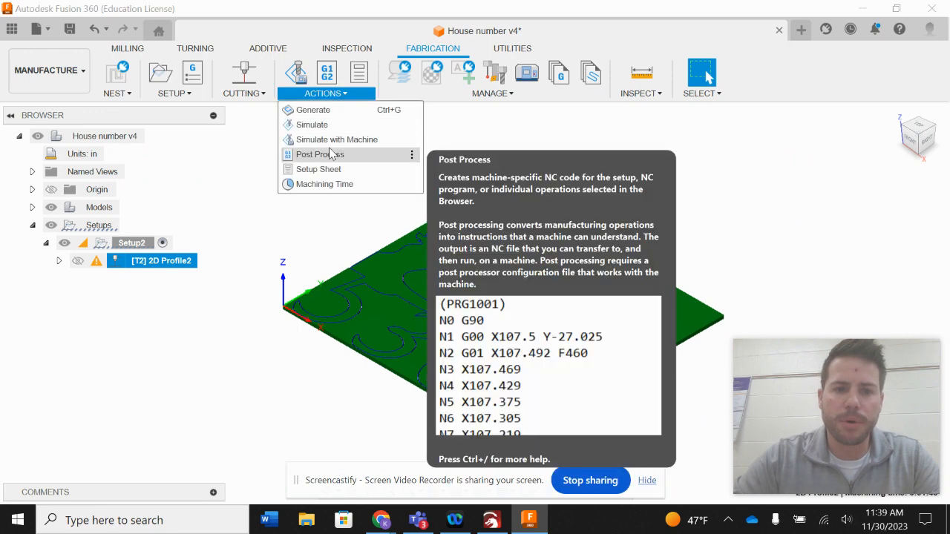
click(330, 154)
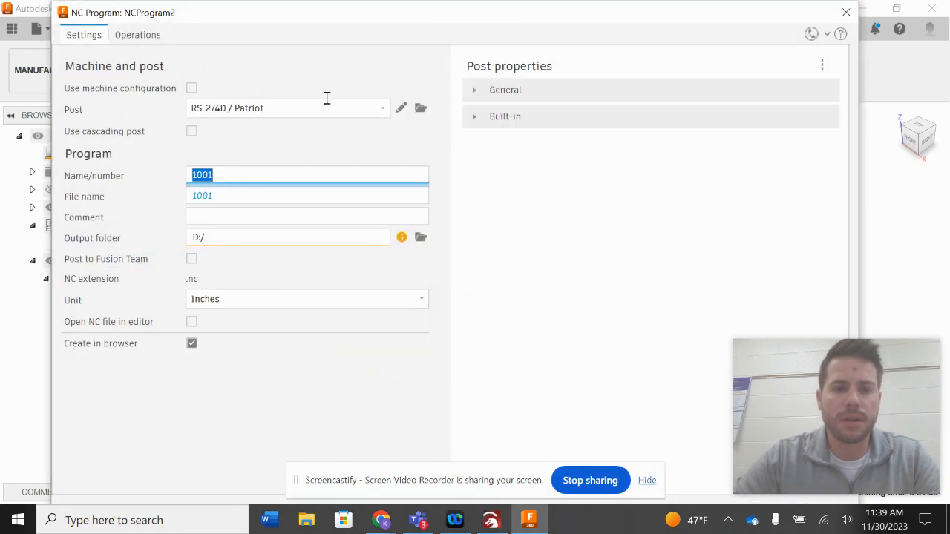
click(421, 109)
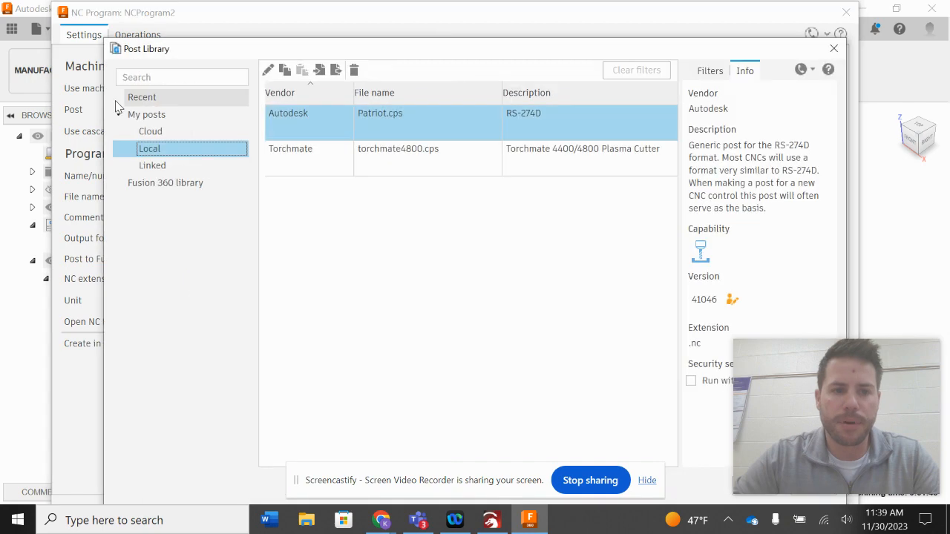
click(336, 152)
key(Return)
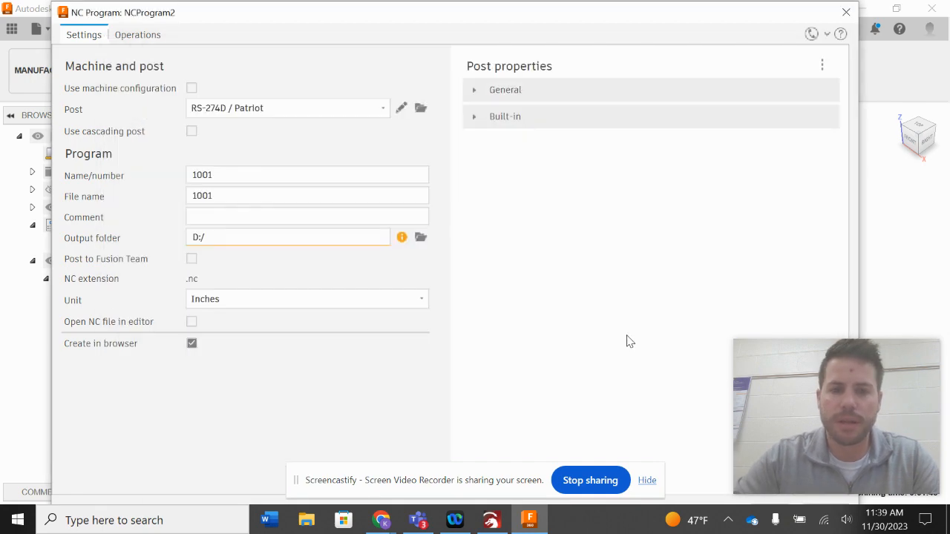
Set the NC program name to the user's surname followed by "house number".
click(331, 169)
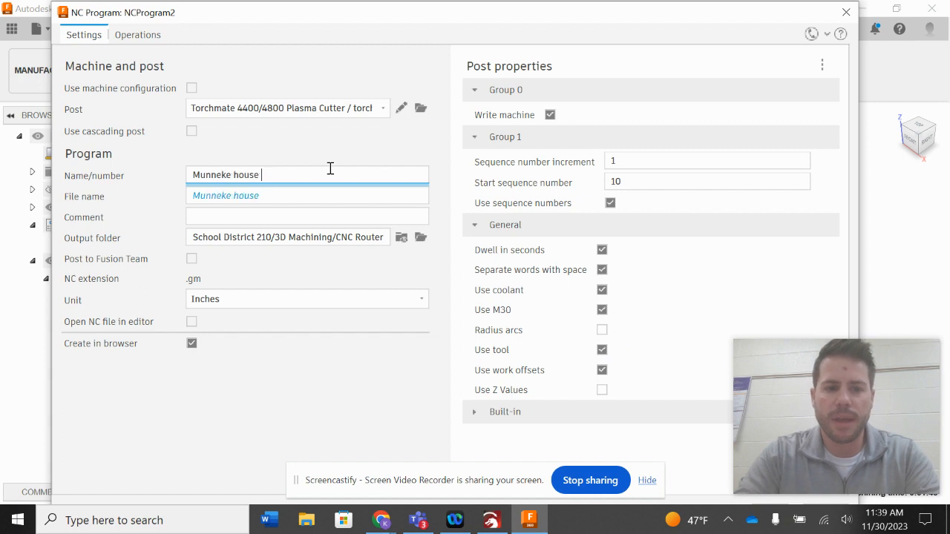
text(Munneke house number)
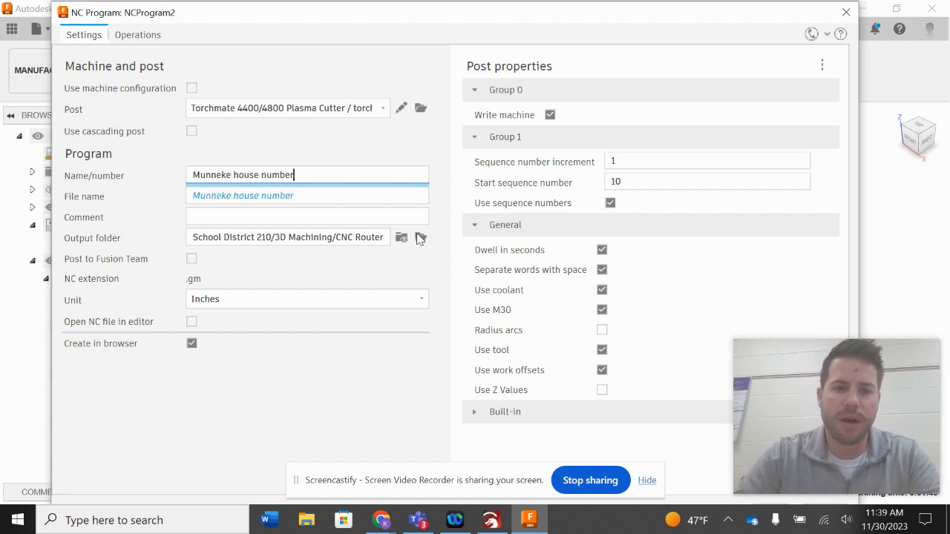
Set the output folder to the Desktop.
click(420, 237)
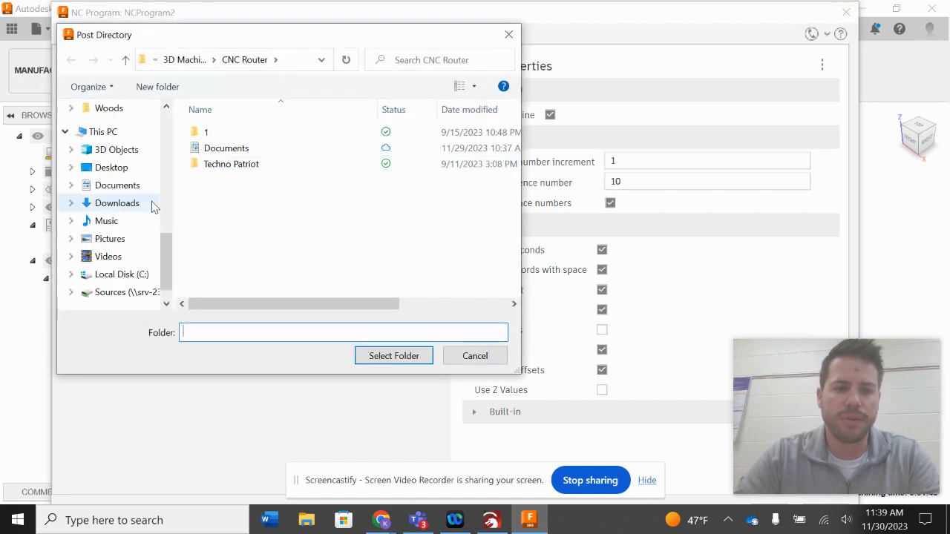
scroll(127, 270, down, 1)
scroll(138, 194, up, 1)
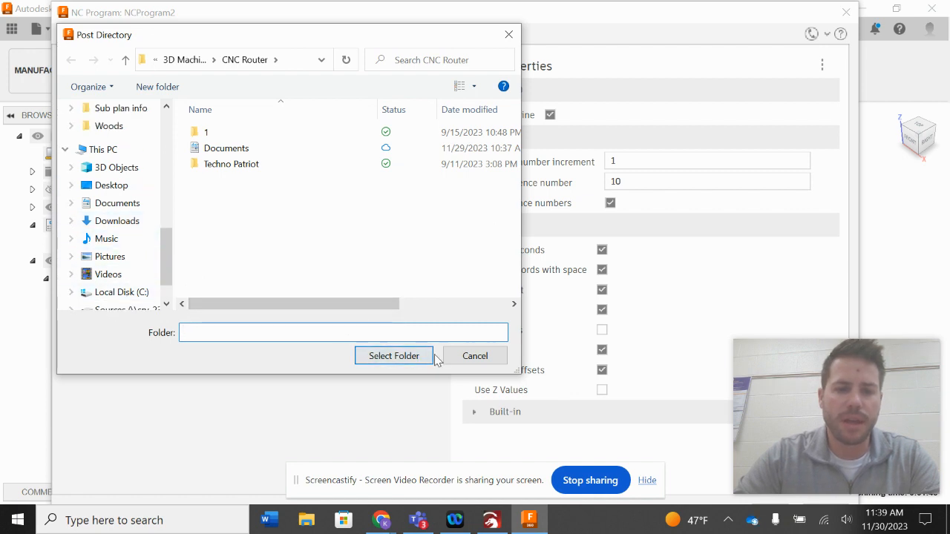
click(104, 292)
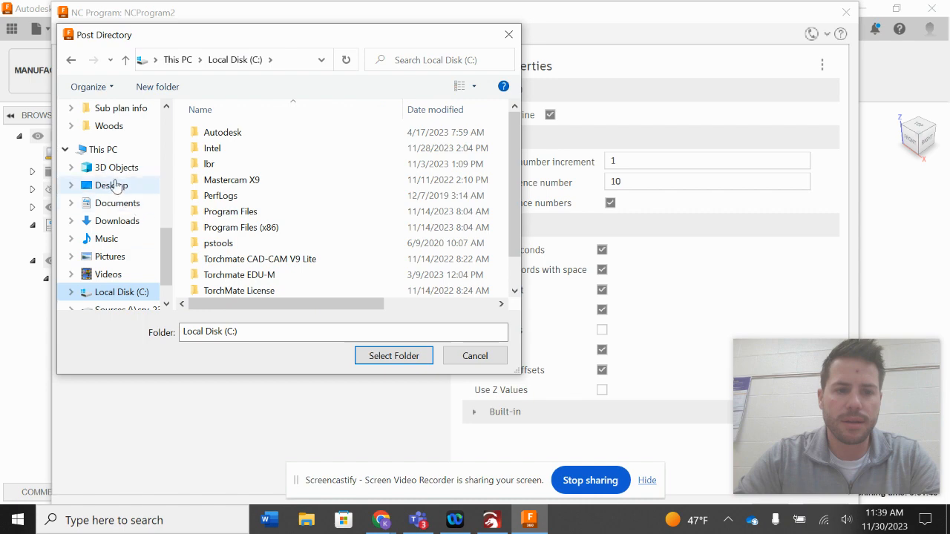
click(116, 187)
click(385, 359)
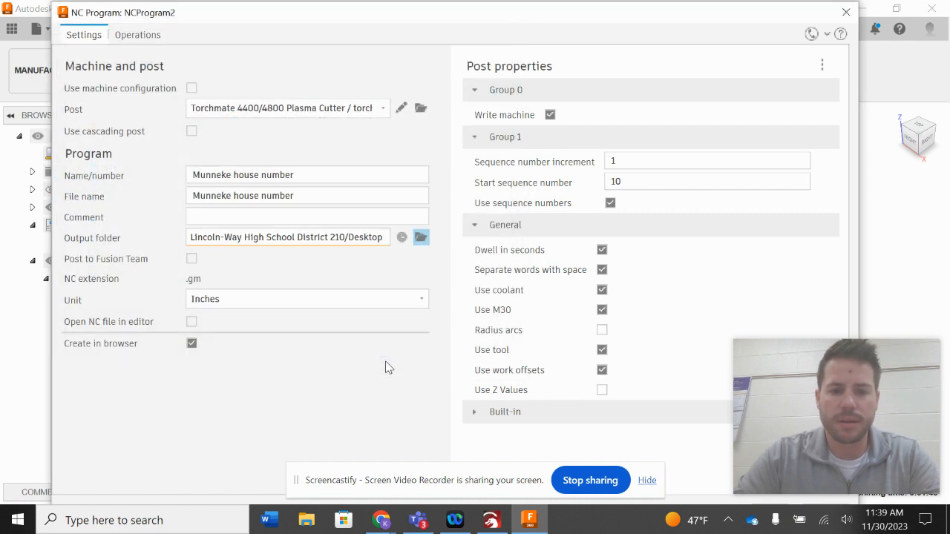
key(Return)
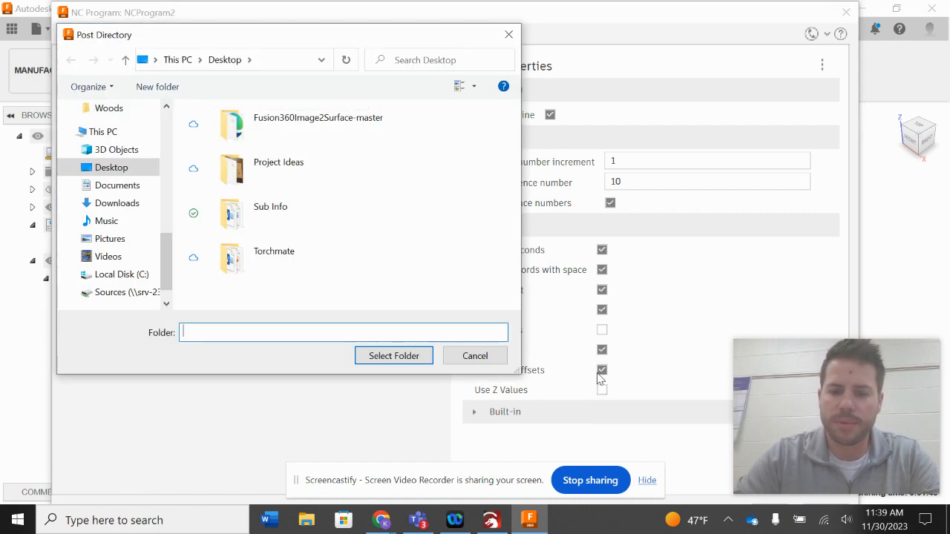
click(474, 357)
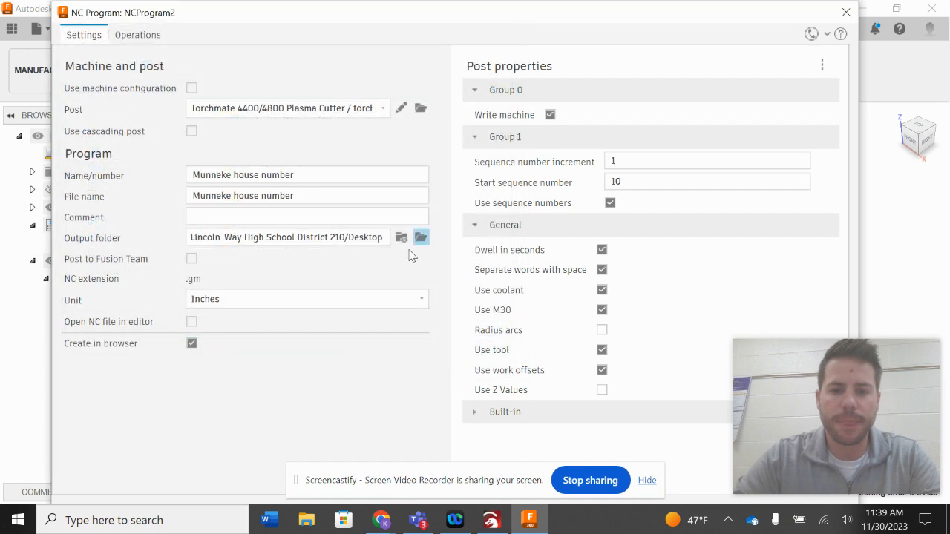